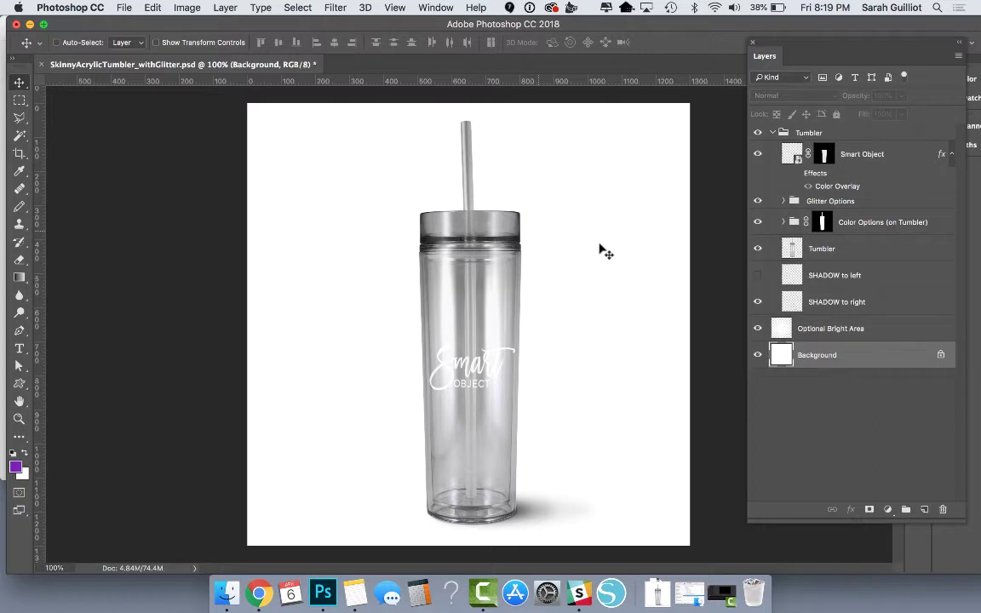
# - Collapse the Tumbler group and examine what the group and the Background layer each contribute by hiding and reshowing them
pyautogui.click(849, 432)
pyautogui.click(773, 133)
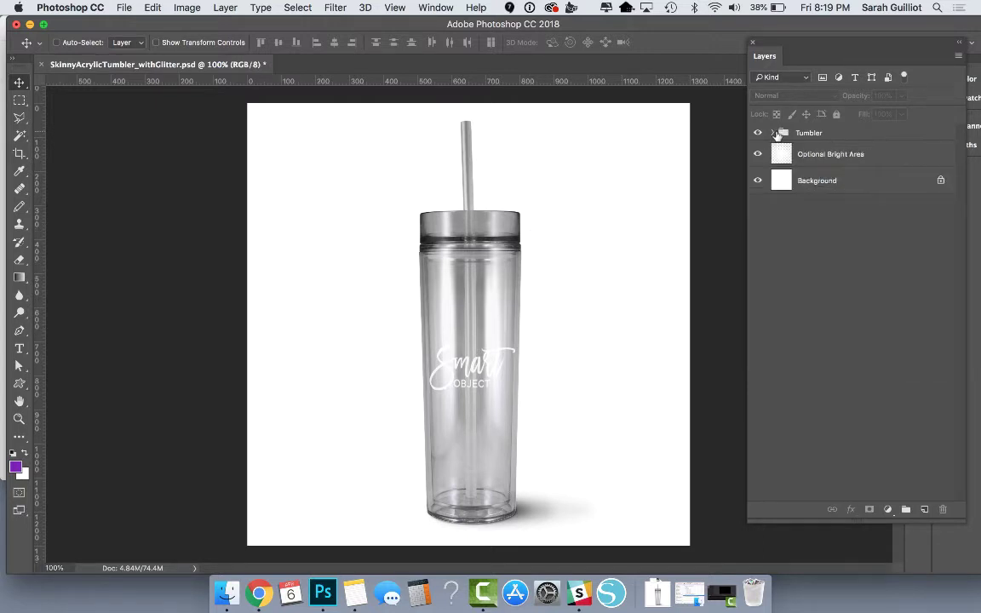
pyautogui.click(775, 134)
pyautogui.click(759, 133)
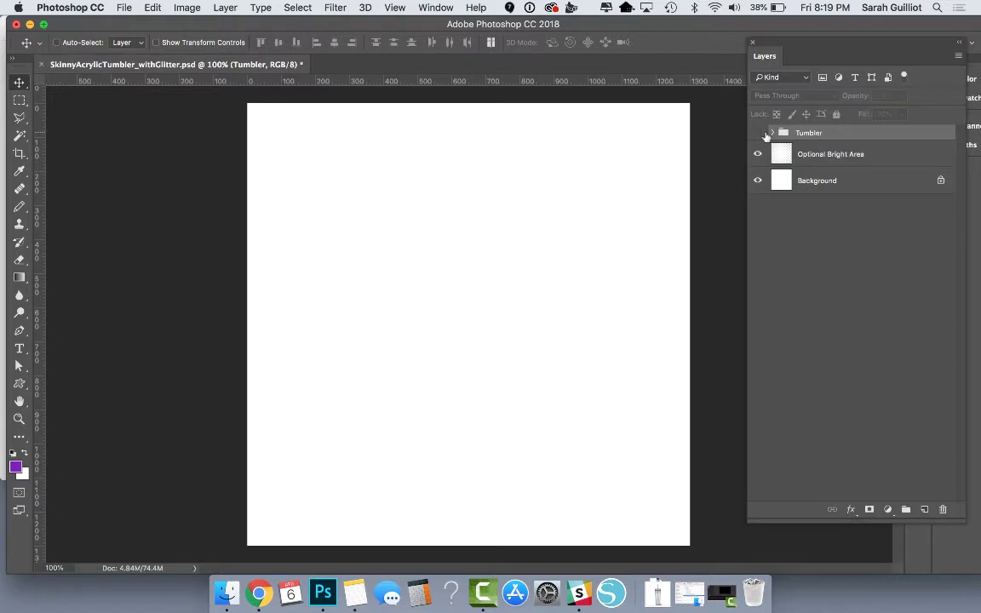
pyautogui.click(758, 133)
pyautogui.click(847, 160)
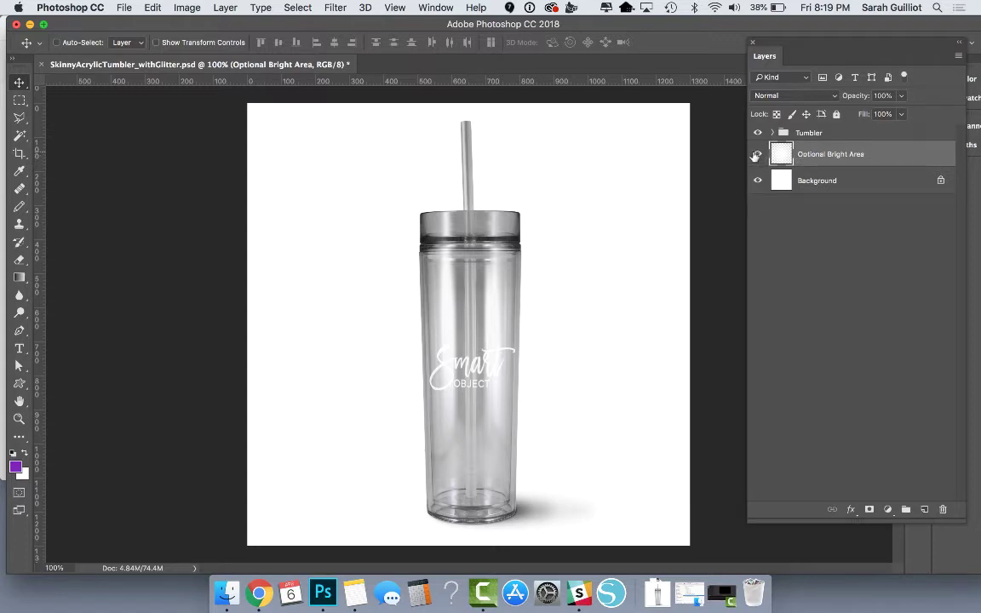
pyautogui.click(758, 180)
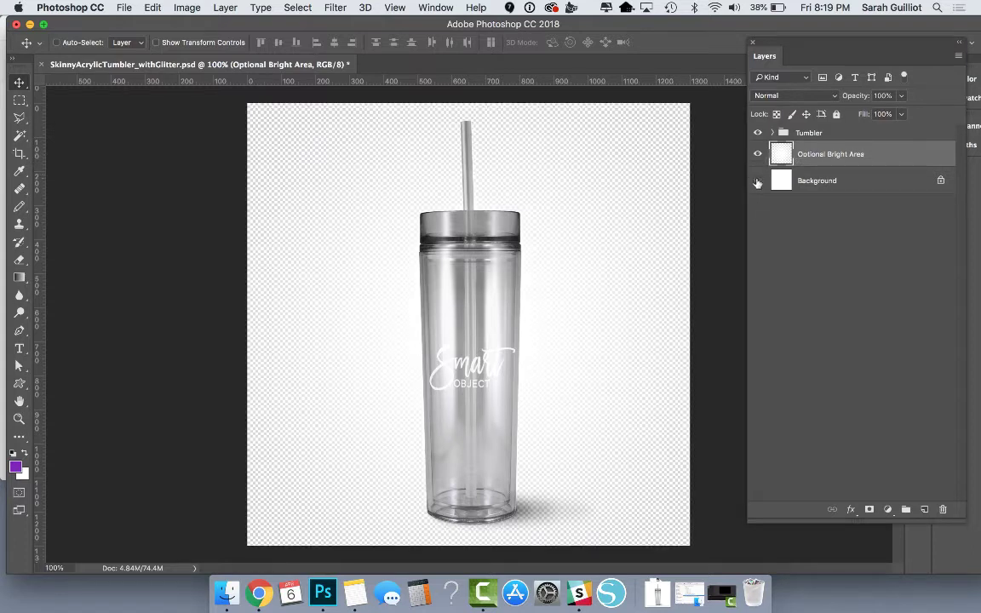
pyautogui.click(757, 181)
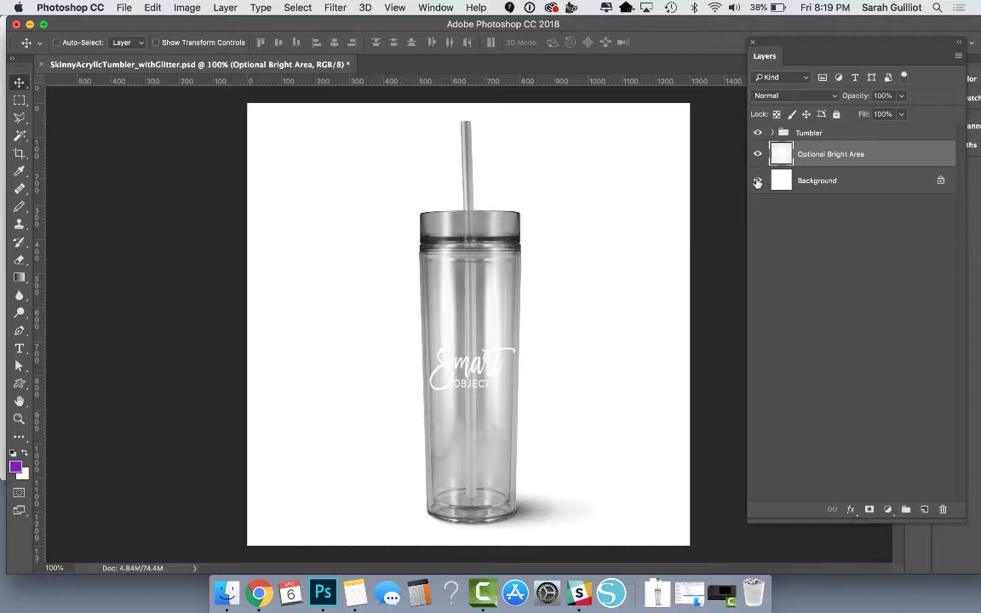
# - Add a new empty layer directly above the Background and hide the Optional Bright Area layer
pyautogui.click(871, 182)
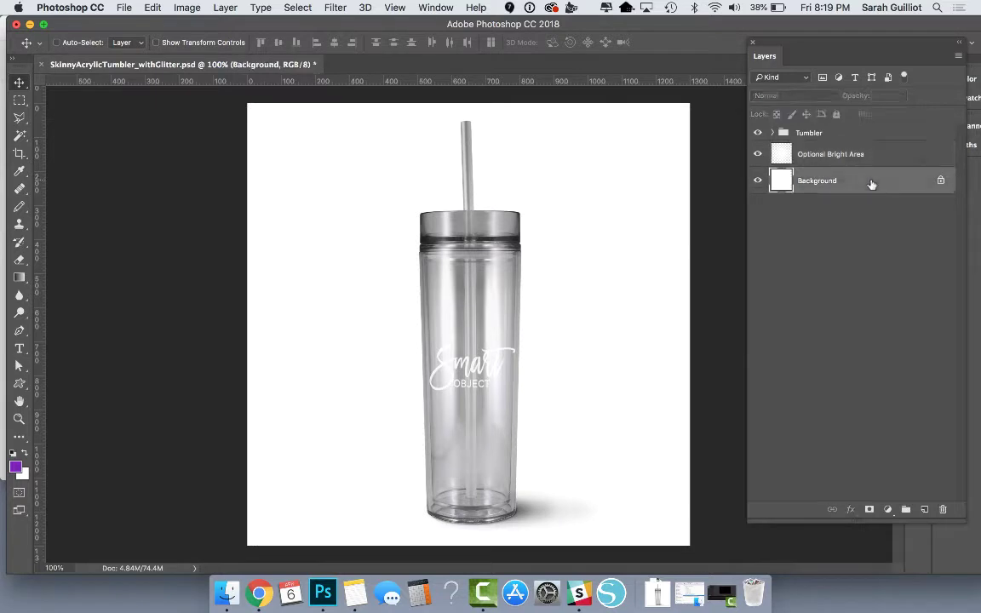
pyautogui.click(925, 509)
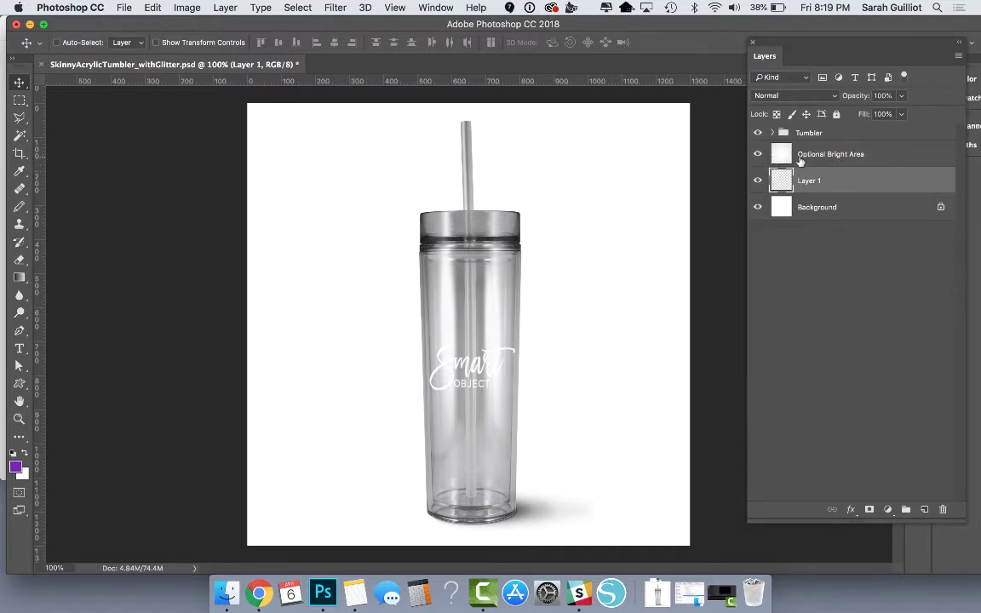
pyautogui.click(759, 155)
pyautogui.click(759, 209)
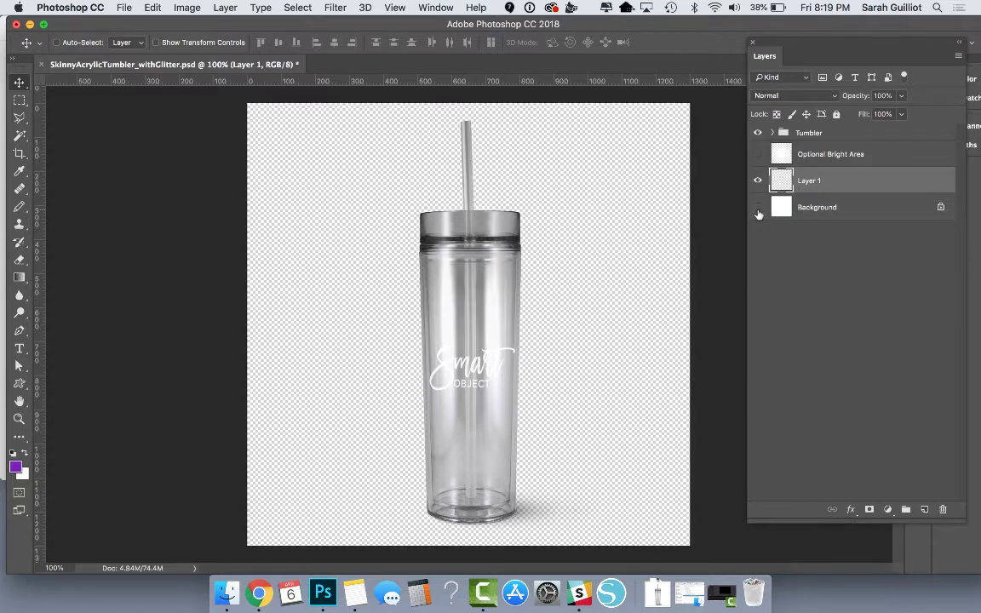
pyautogui.click(758, 209)
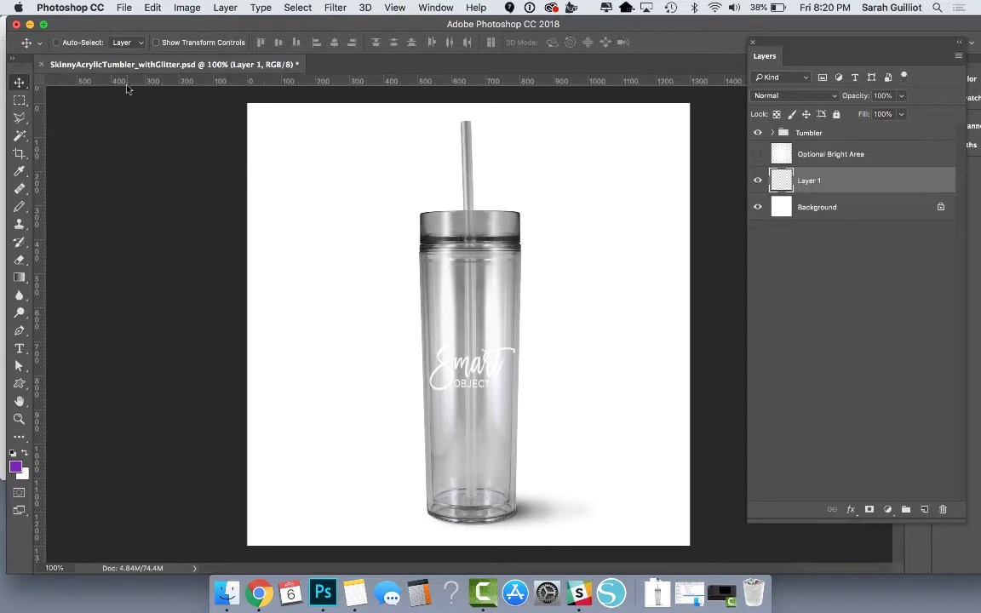
# - Fill the new layer with the purple foreground color in Normal mode at 100% opacity
pyautogui.click(153, 7)
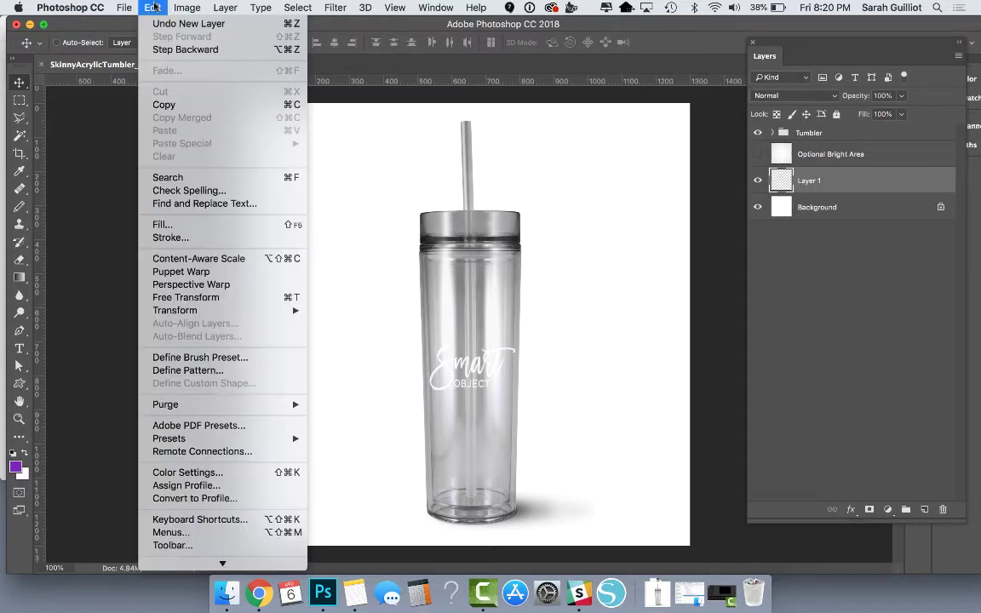
pyautogui.click(194, 225)
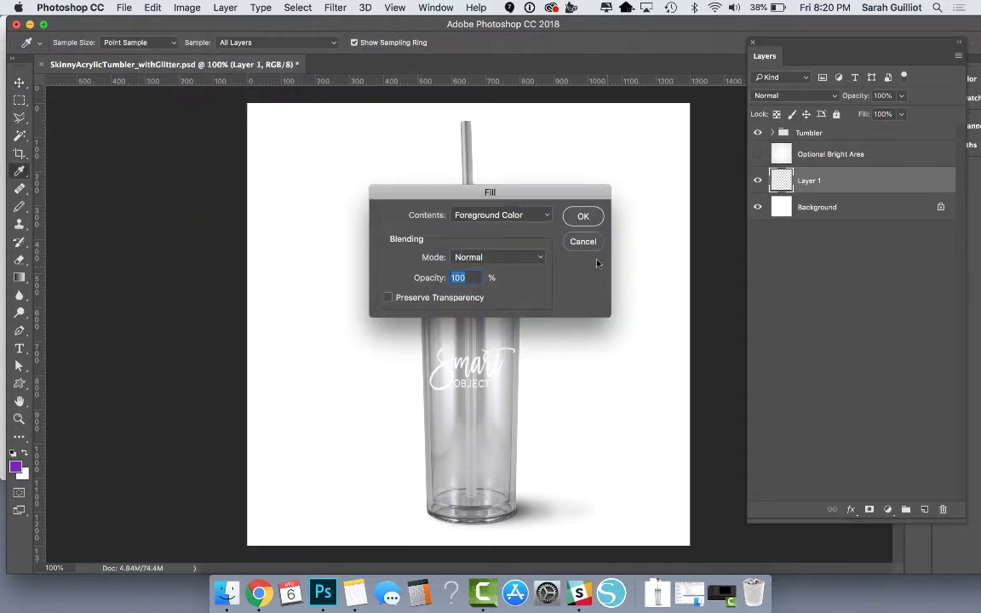
pyautogui.click(583, 216)
pyautogui.press('v')
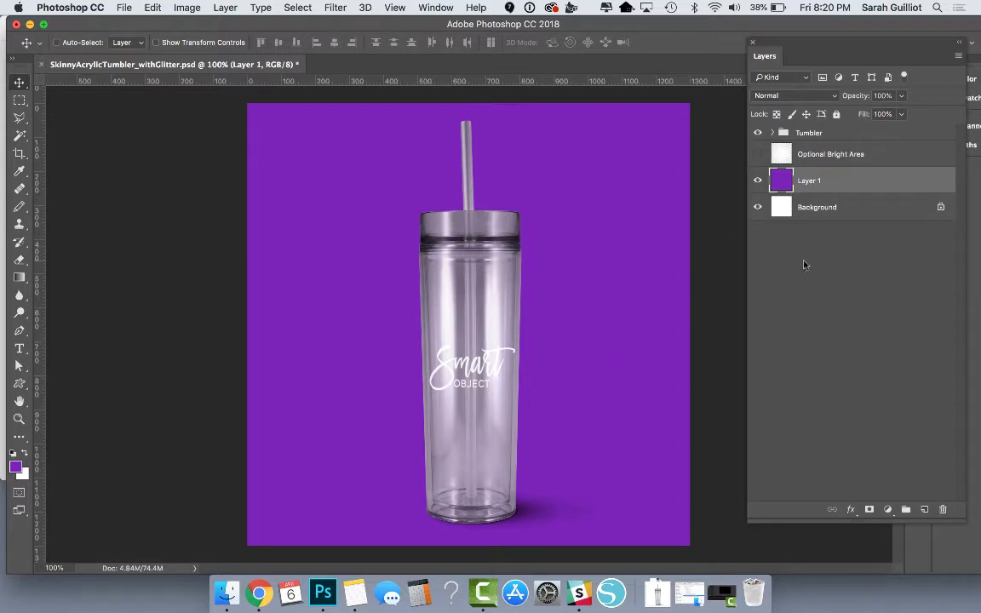
# - Show the Optional Bright Area layer over the colored fill, comparing the image with and without it
pyautogui.click(833, 157)
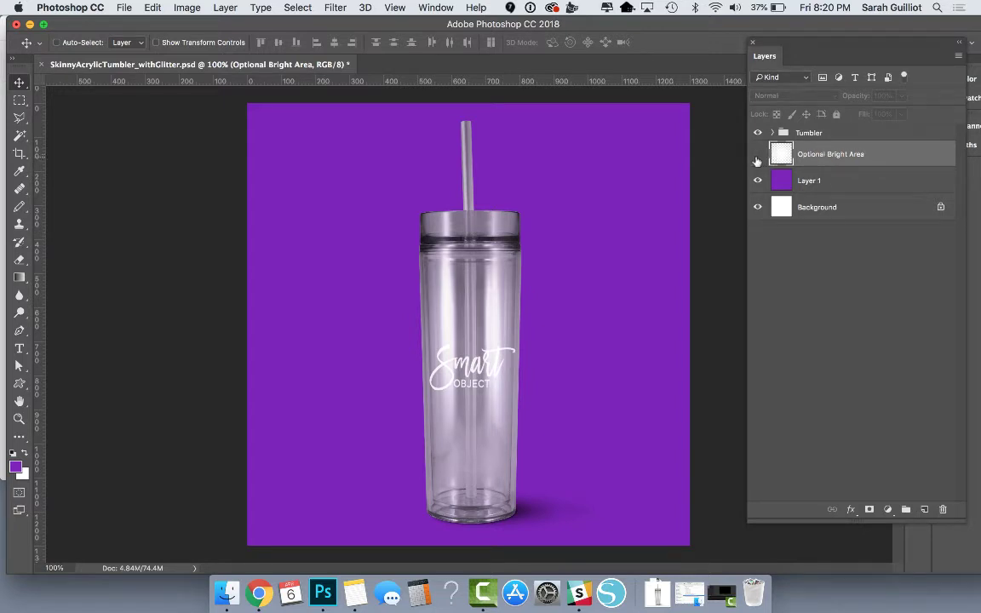
pyautogui.click(757, 154)
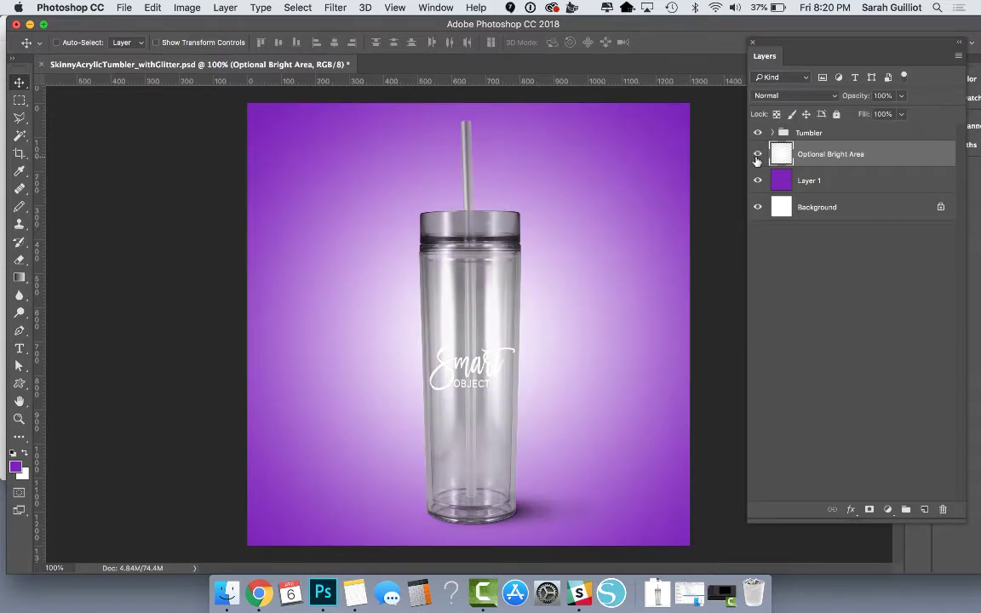
pyautogui.click(758, 156)
pyautogui.click(758, 155)
# - Change the foreground color to blue 1560bd and refill Layer 1 with it
pyautogui.click(827, 185)
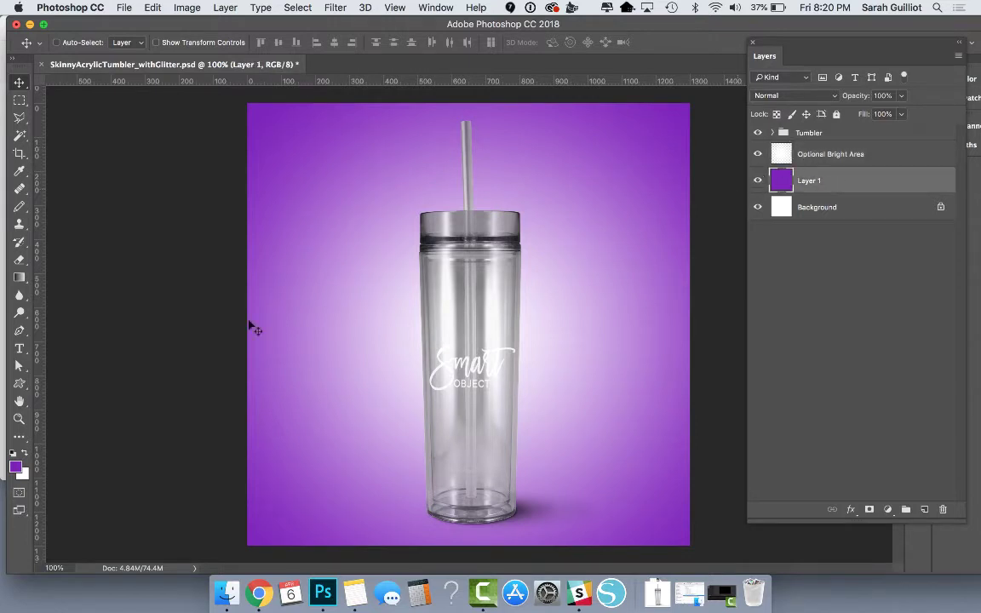
pyautogui.click(15, 467)
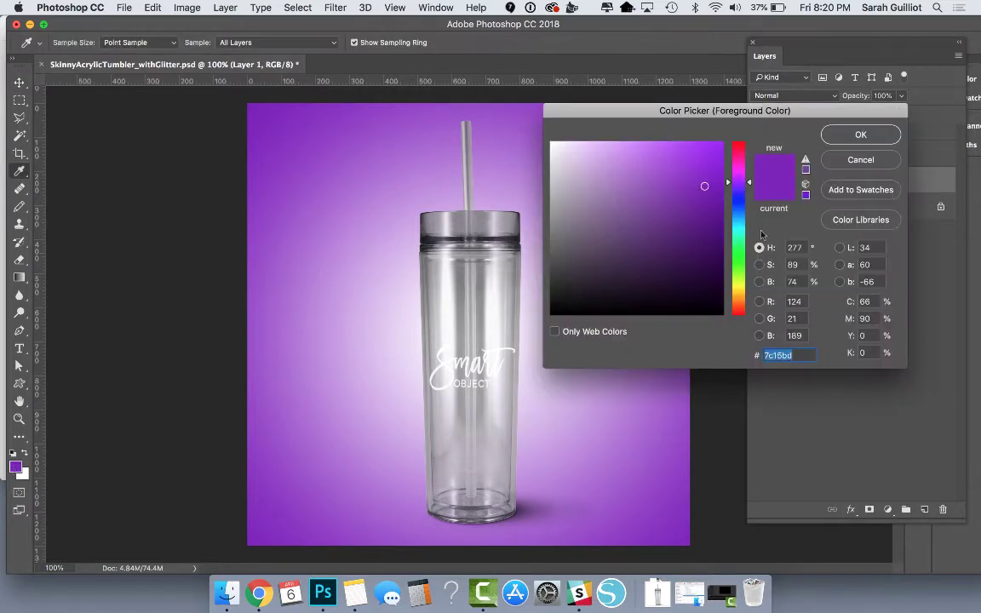
pyautogui.click(737, 199)
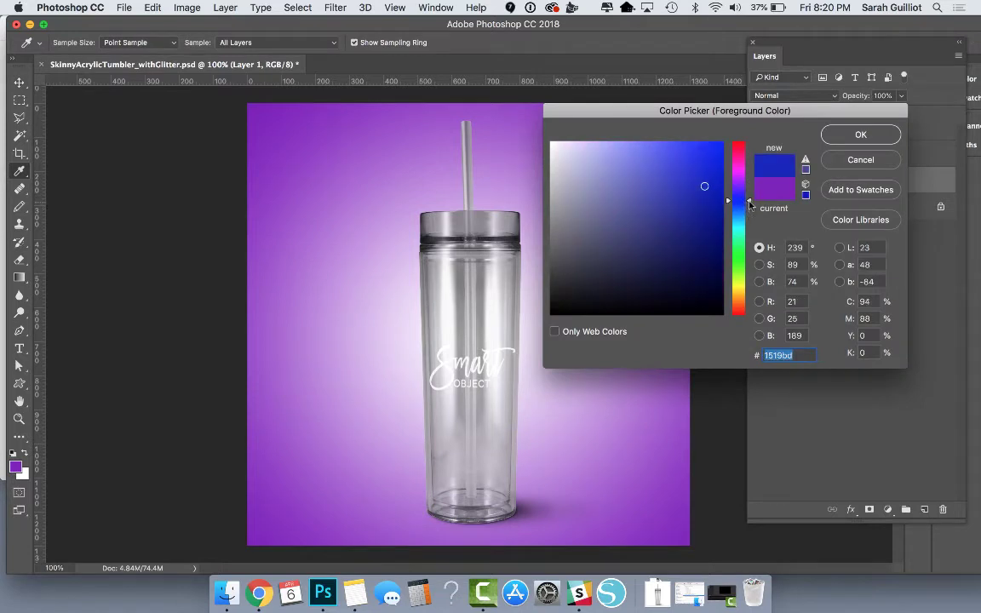
pyautogui.moveTo(749, 204); pyautogui.dragTo(749, 215)
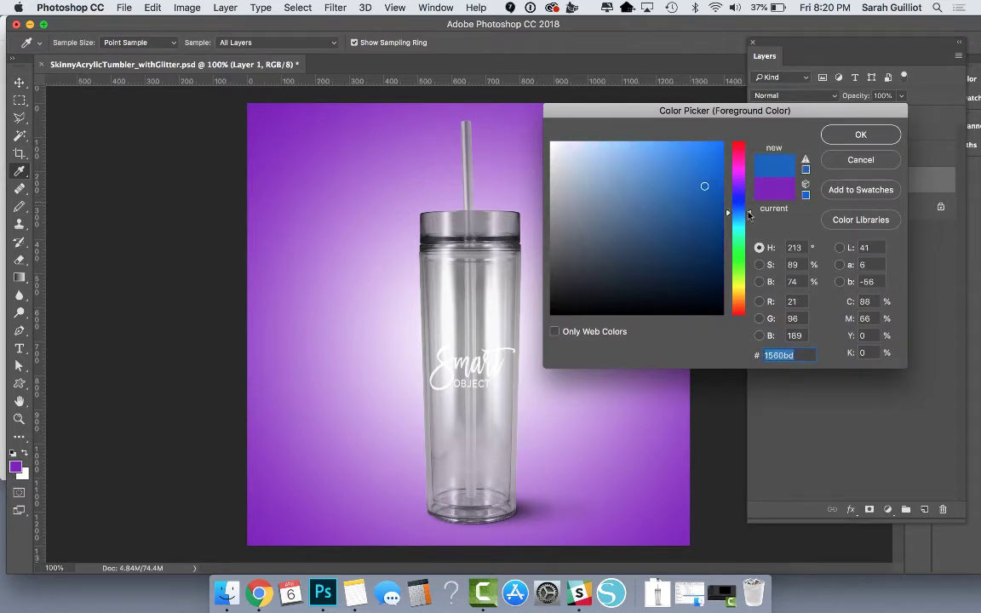
pyautogui.click(838, 134)
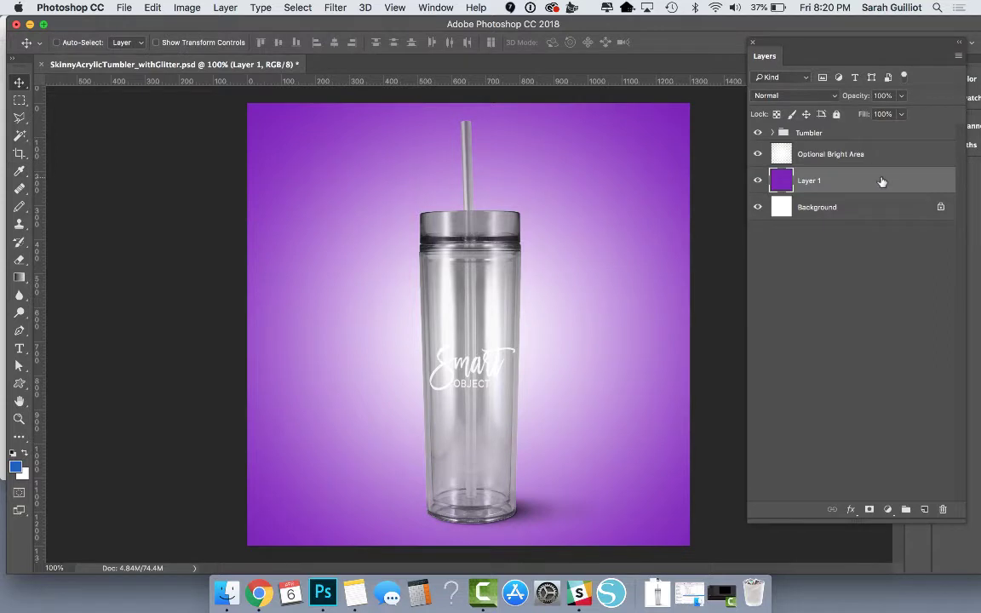
pyautogui.hotkey('alt', 'BackSpace')
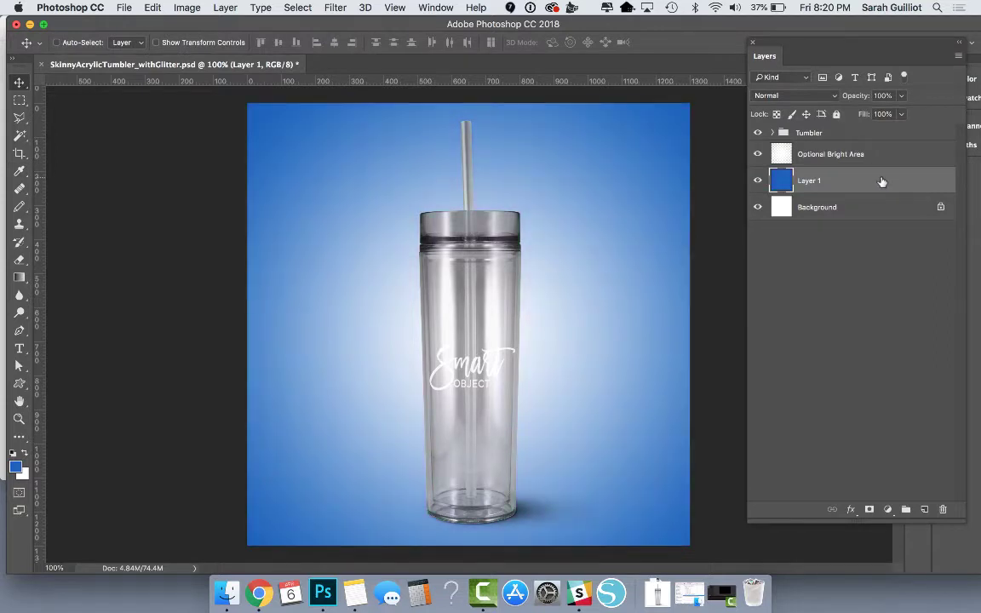
# - Expand the Tumbler group and replace the visible SHADOW to right layer with SHADOW to left
pyautogui.click(811, 165)
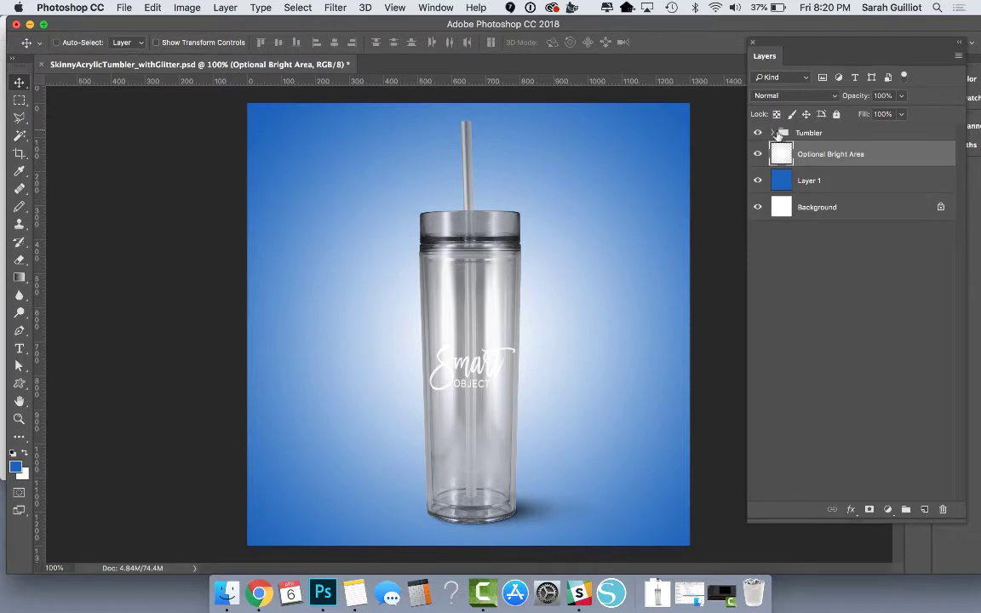
pyautogui.click(781, 174)
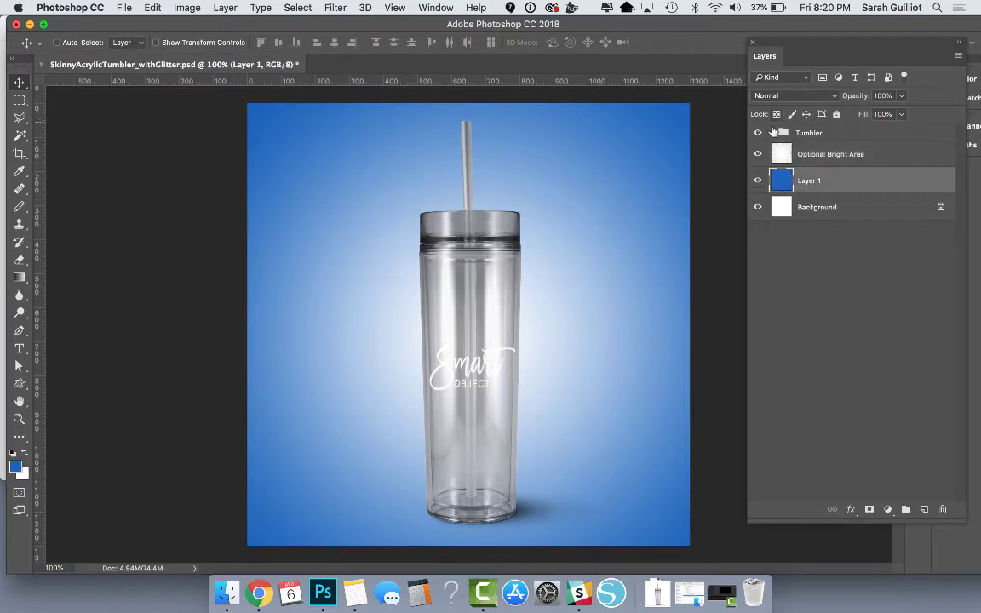
pyautogui.click(773, 133)
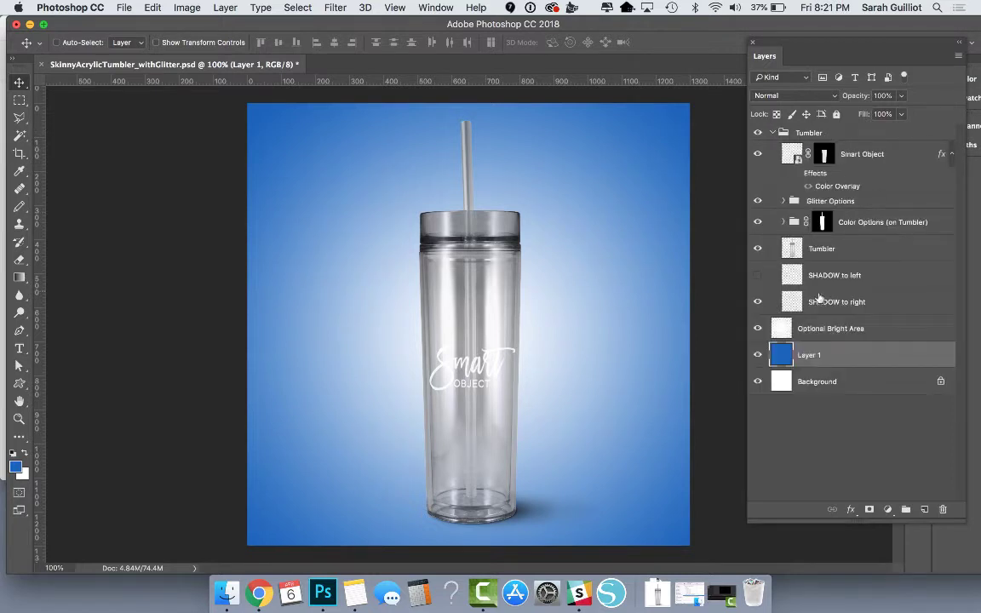
pyautogui.click(759, 303)
pyautogui.click(759, 303)
pyautogui.click(758, 302)
pyautogui.click(759, 276)
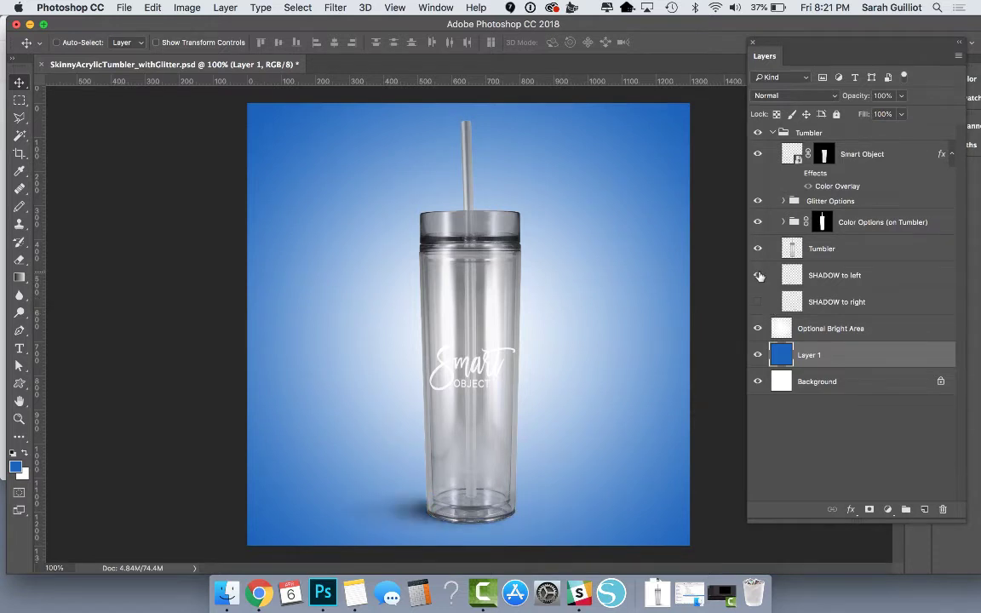
# - Examine the Tumbler, Color Options, Glitter Options and Smart Object layers by hiding and reshowing each one
pyautogui.click(758, 250)
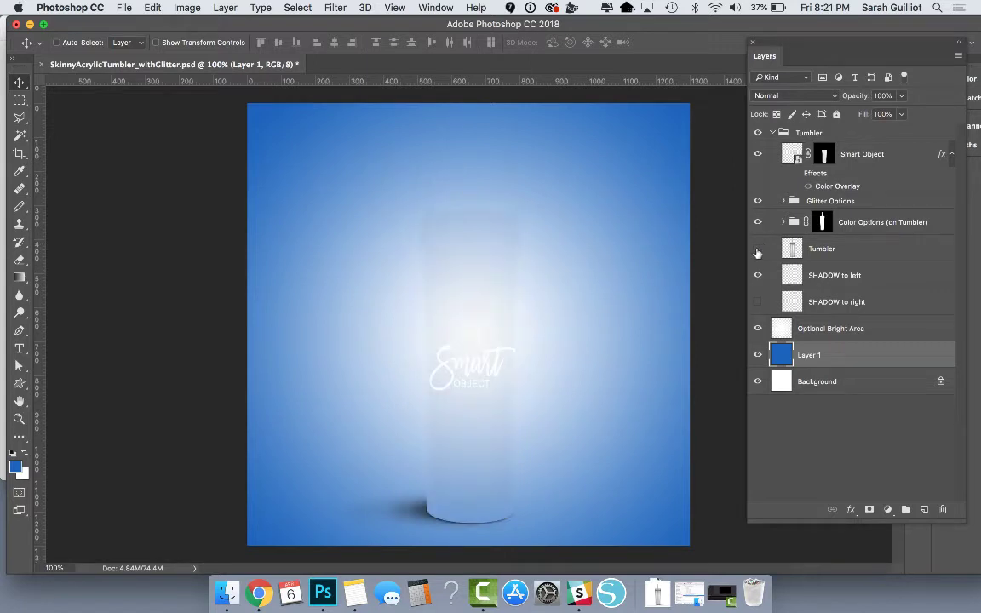
pyautogui.click(758, 249)
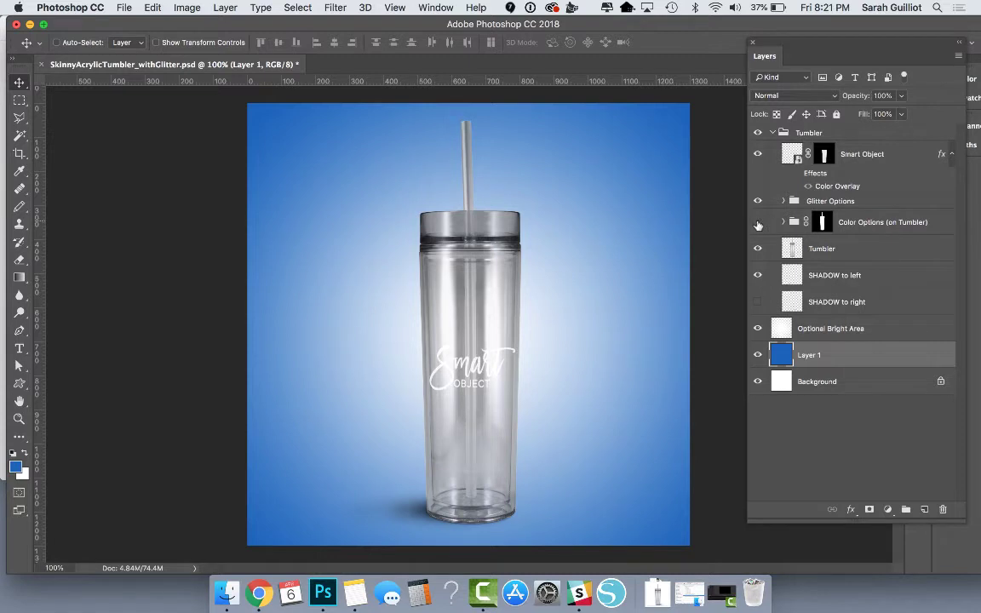
pyautogui.click(759, 223)
pyautogui.click(796, 201)
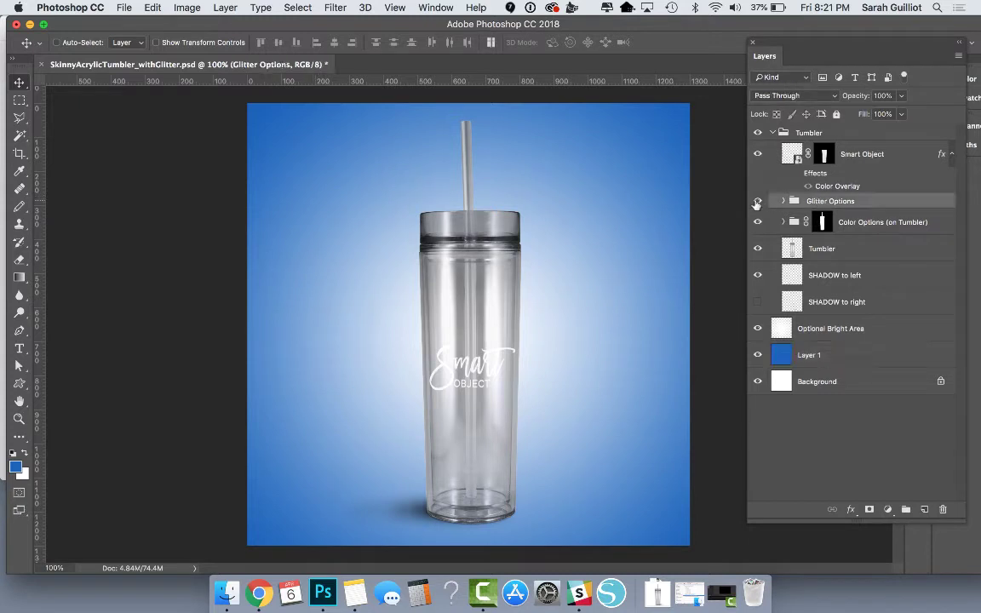
pyautogui.click(757, 201)
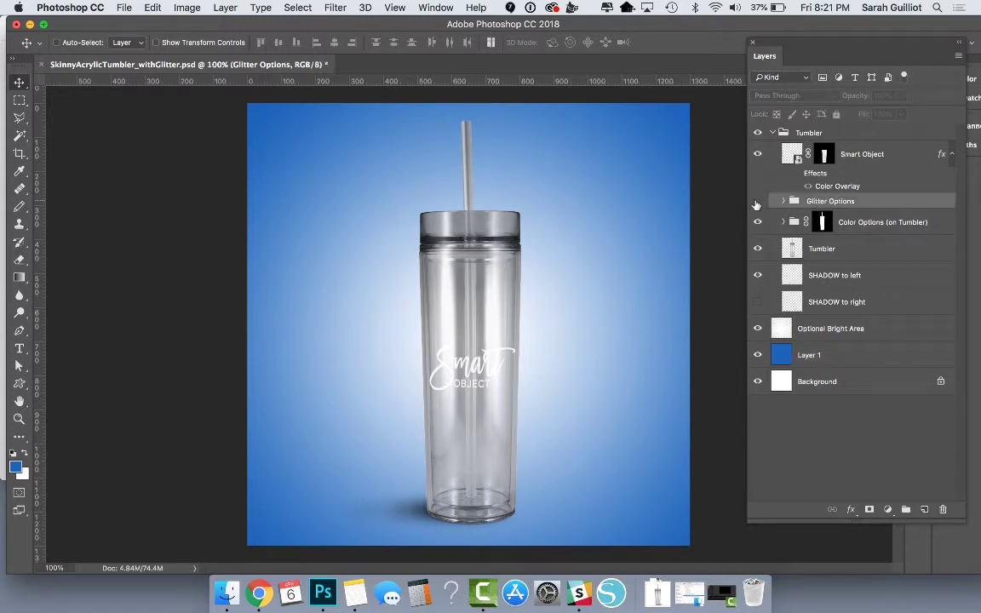
pyautogui.click(757, 202)
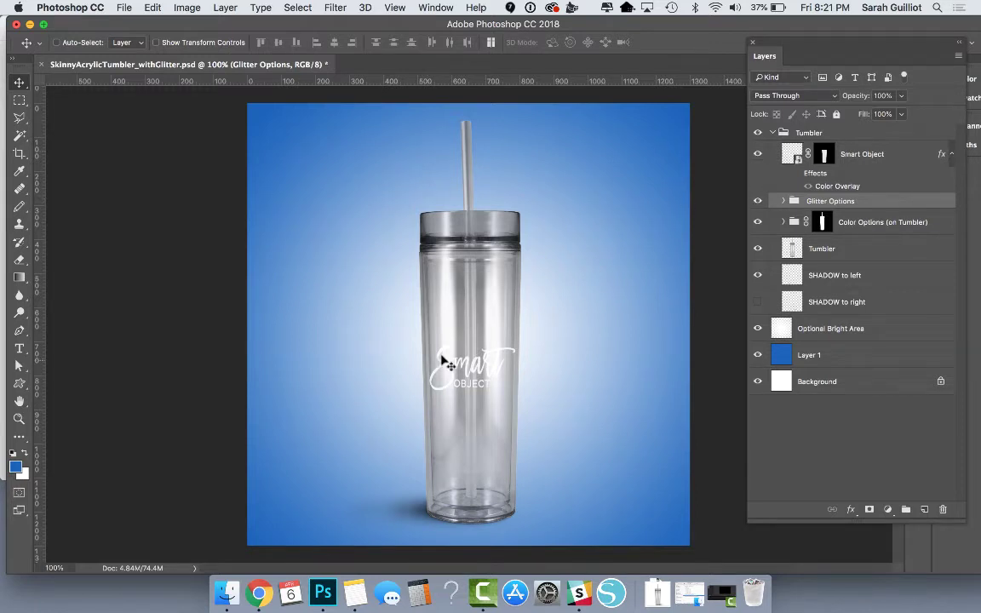
pyautogui.click(757, 160)
pyautogui.click(758, 158)
# - Open the Smart Object's contents, add a new empty layer and hide the "Delete Me" sample layer
pyautogui.click(893, 155)
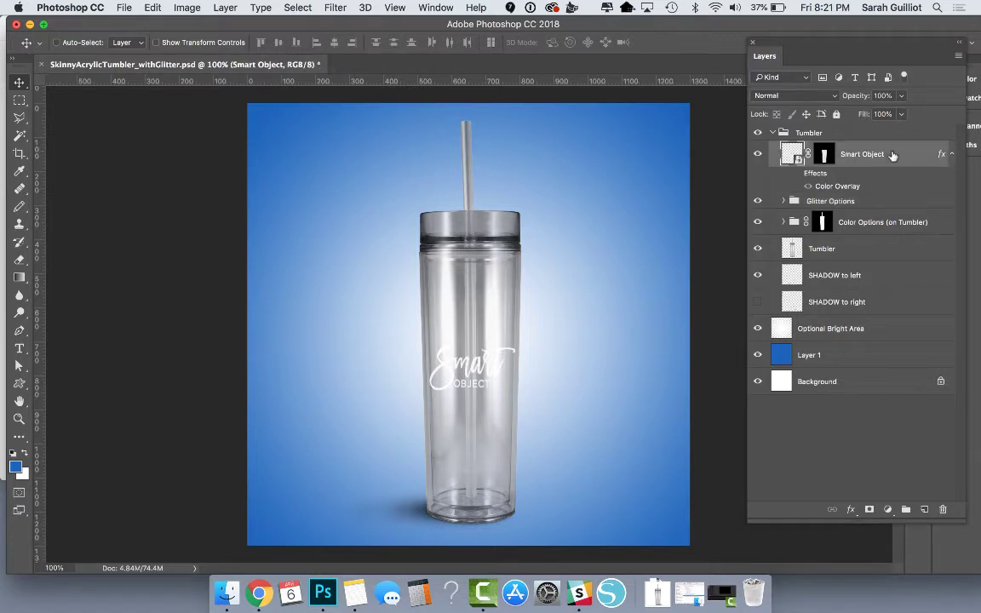
pyautogui.doubleClick(793, 156)
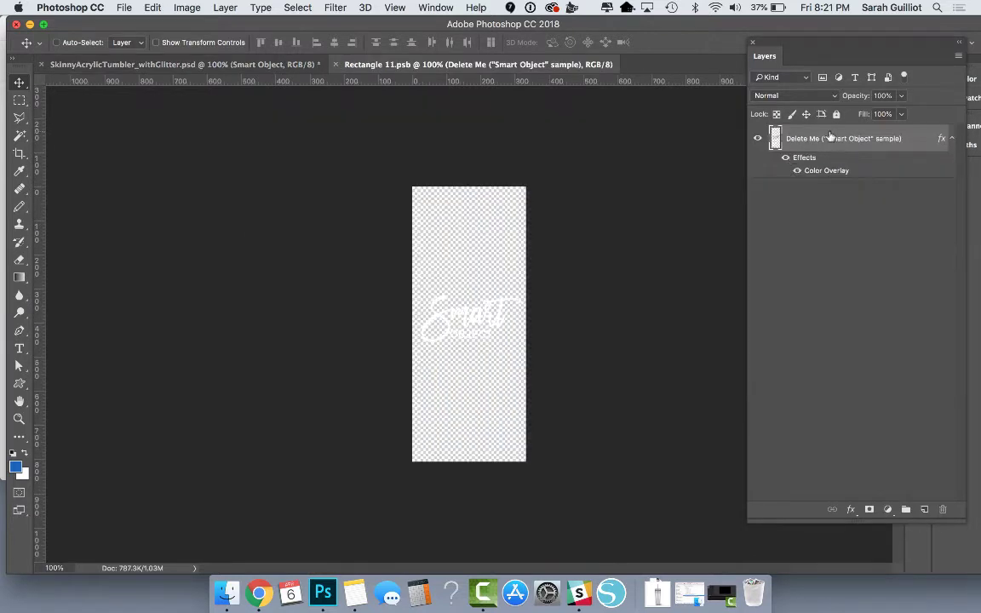
pyautogui.click(925, 511)
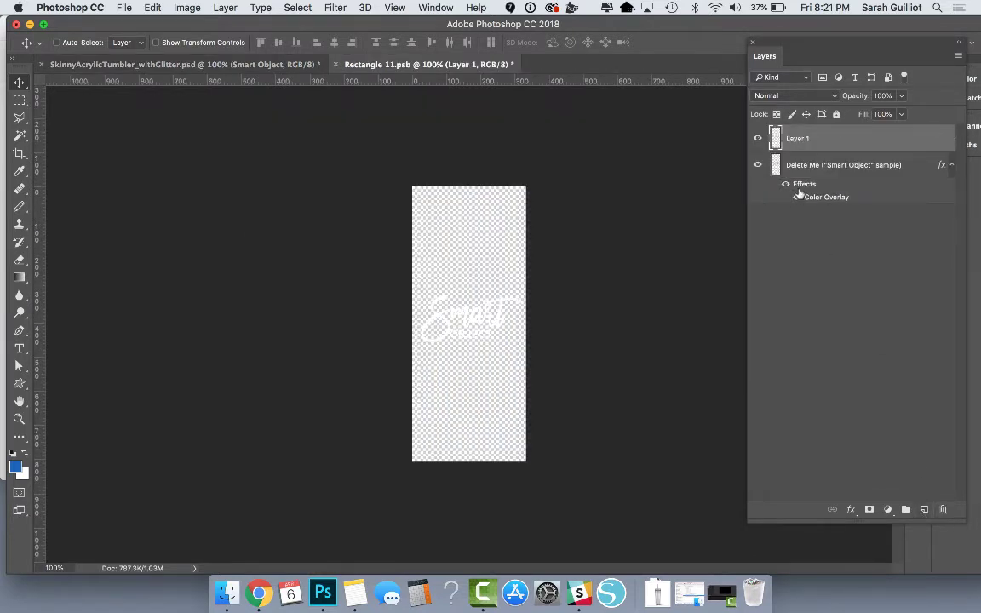
pyautogui.click(759, 165)
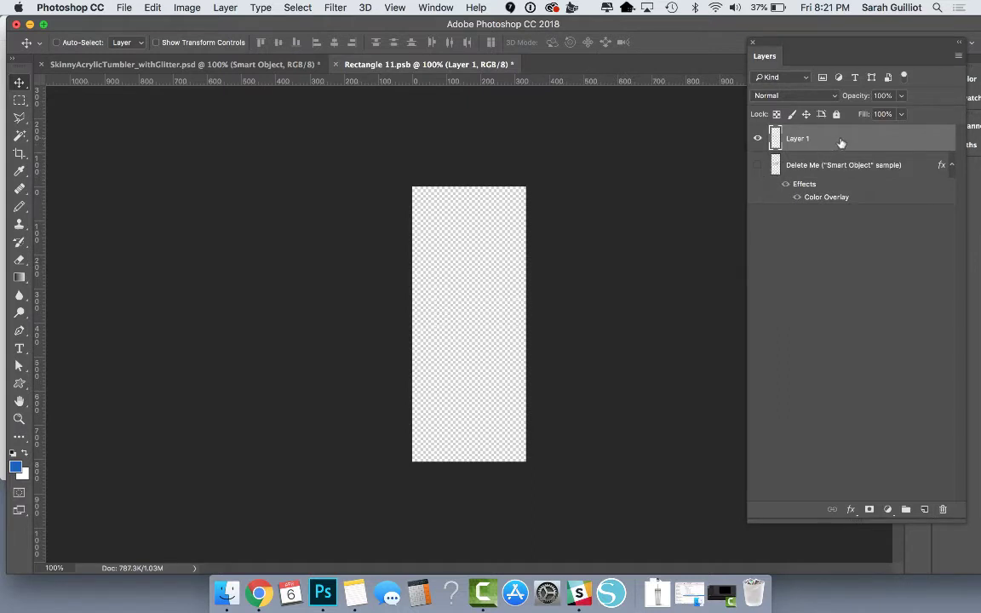
# - Add the text "Hello" to the empty layer in the smart object's contents, in Madina Clean at 40 pt
pyautogui.click(19, 348)
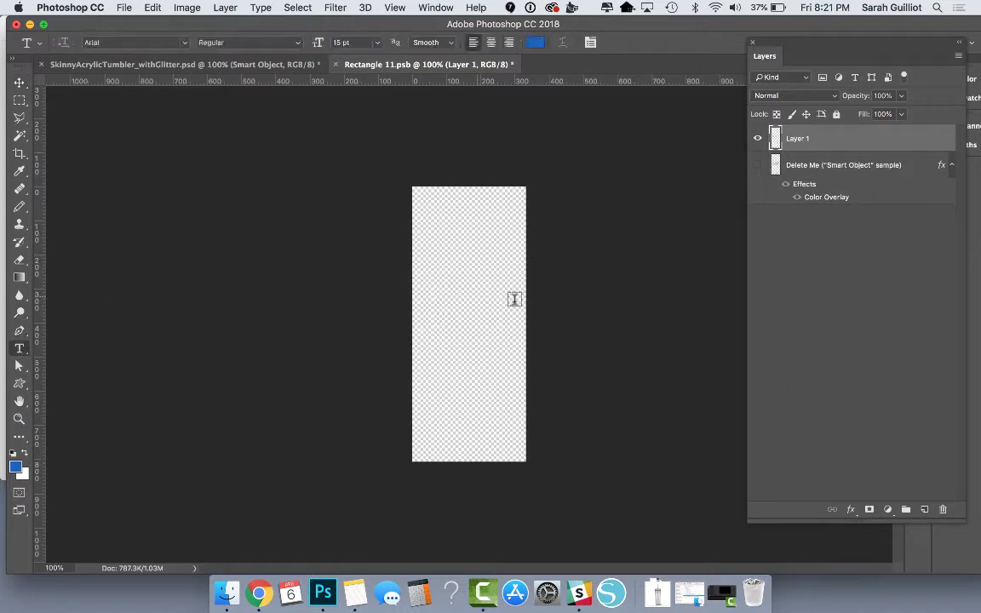
pyautogui.click(459, 270)
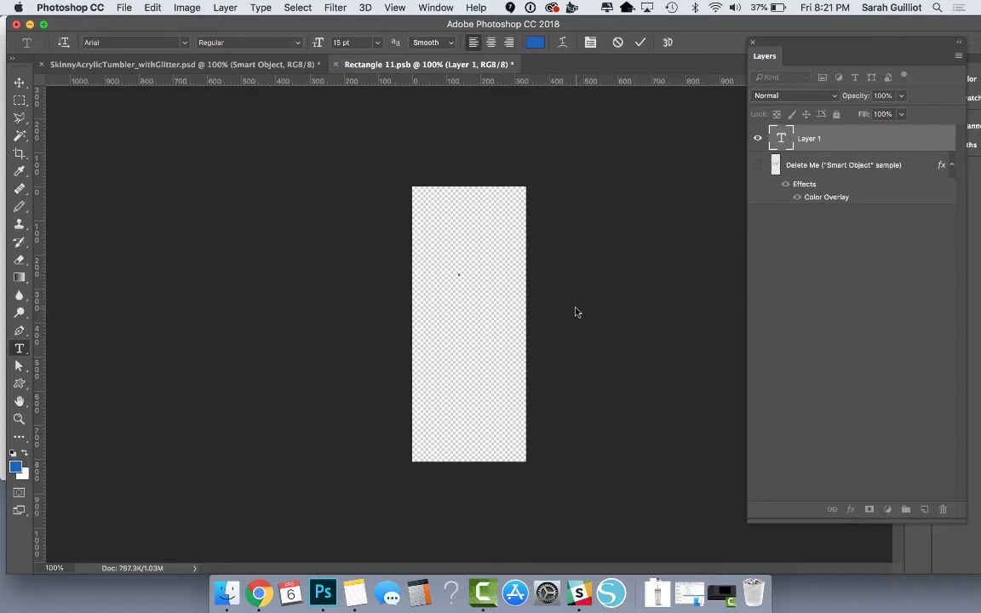
pyautogui.hotkey('ctrl', 'v')
pyautogui.hotkey('ctrl', 'a')
pyautogui.click(185, 42)
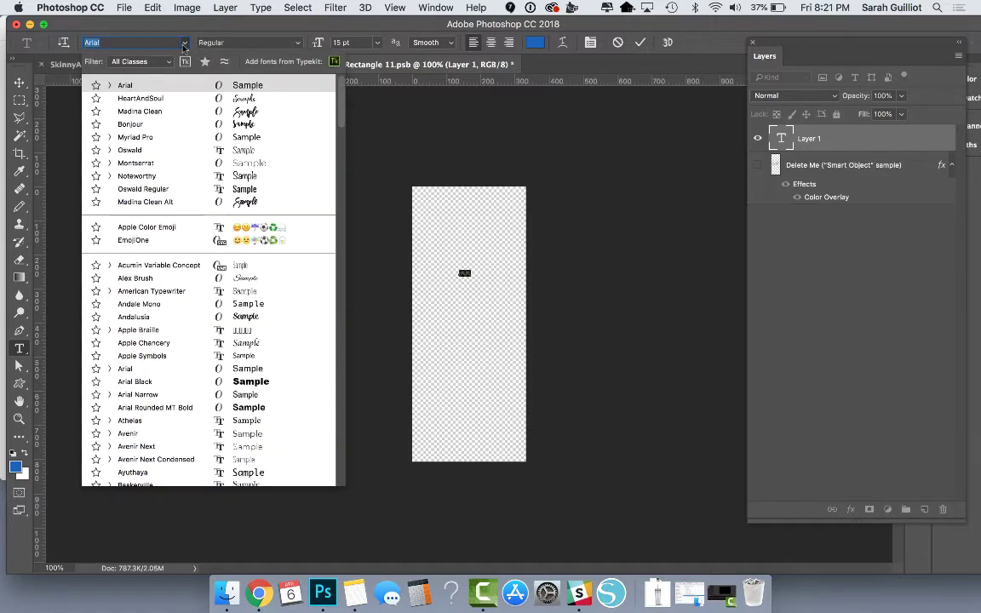
pyautogui.click(167, 113)
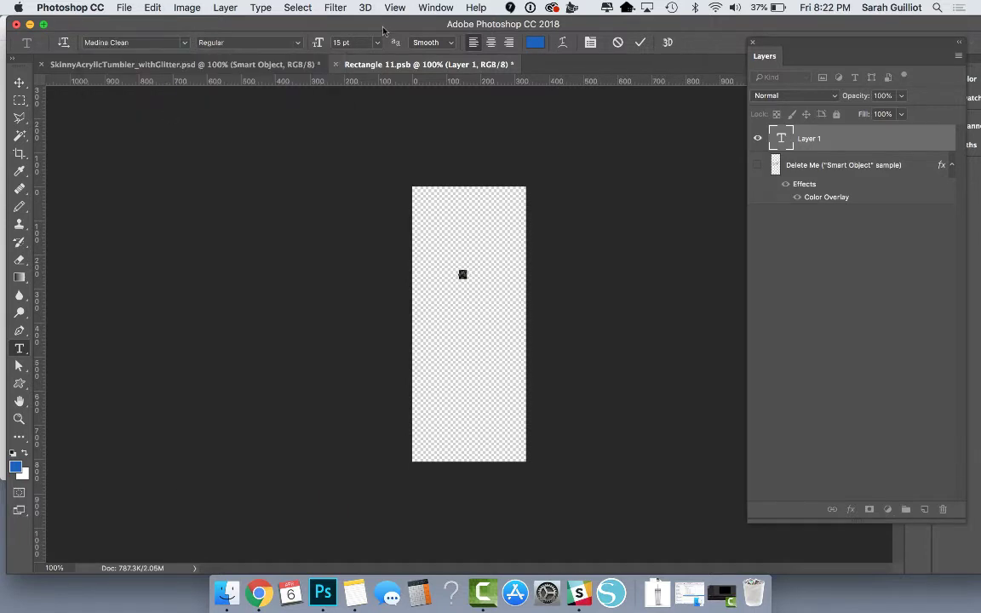
pyautogui.click(355, 42)
pyautogui.write('40')
pyautogui.press('Return')
pyautogui.click(14, 84)
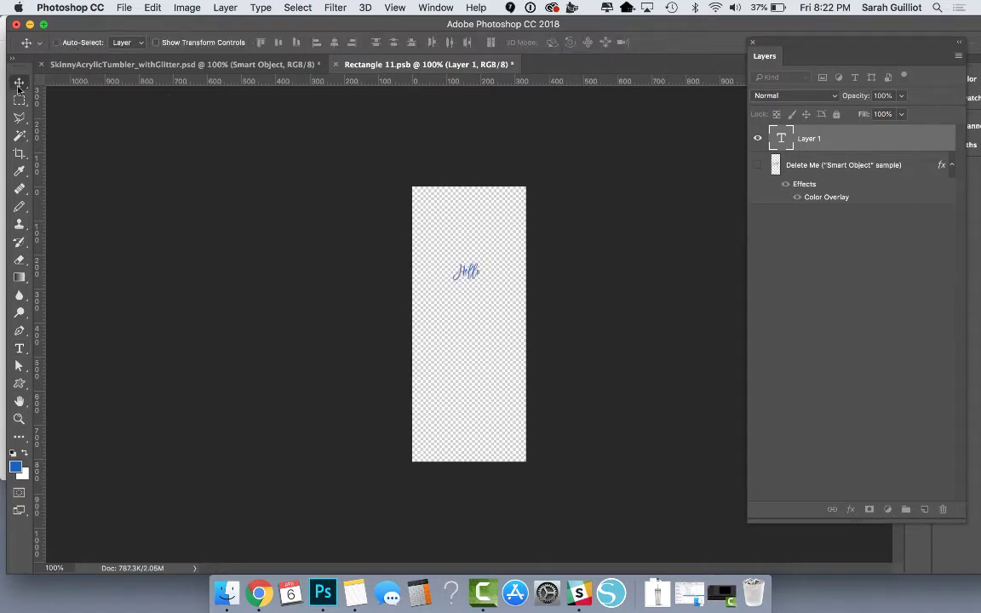
# - Enlarge the Hello text to nearly the full canvas width and move it down toward the vertical middle
pyautogui.press('super+t')
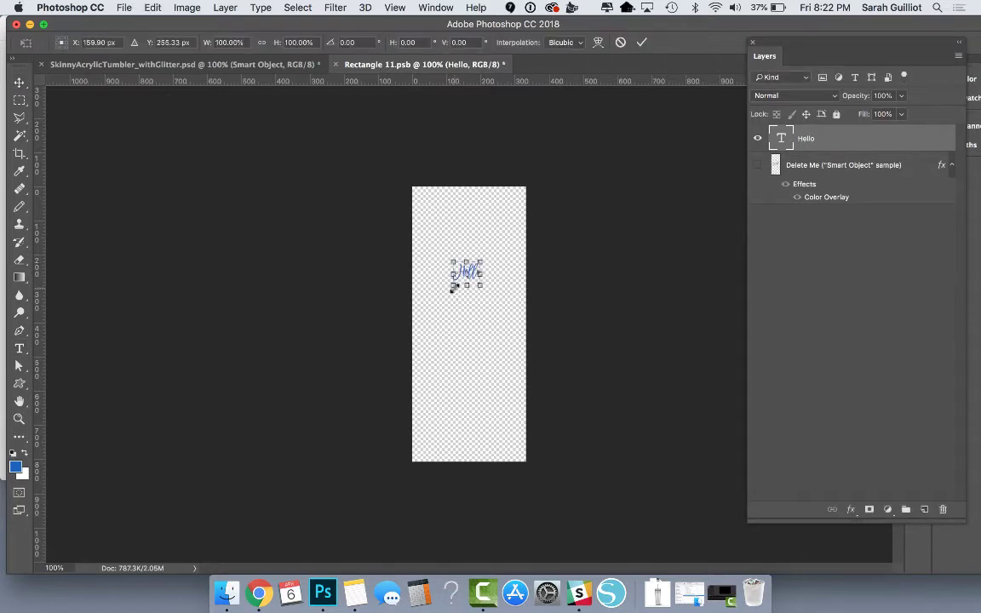
pyautogui.moveTo(452, 286); pyautogui.dragTo(414, 318)
pyautogui.moveTo(482, 264); pyautogui.dragTo(518, 236)
pyautogui.press('Return')
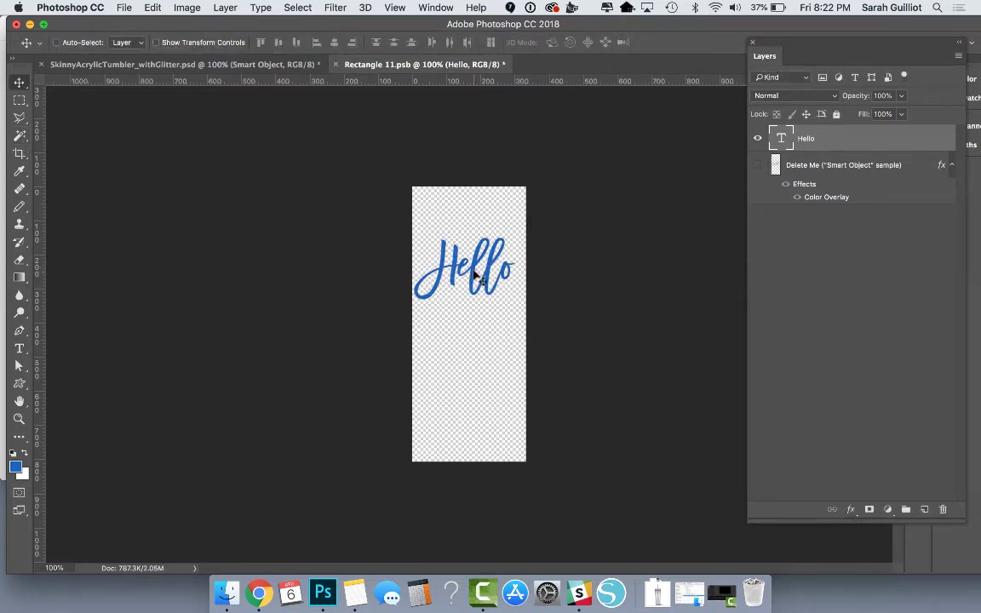
pyautogui.moveTo(468, 272); pyautogui.dragTo(479, 322)
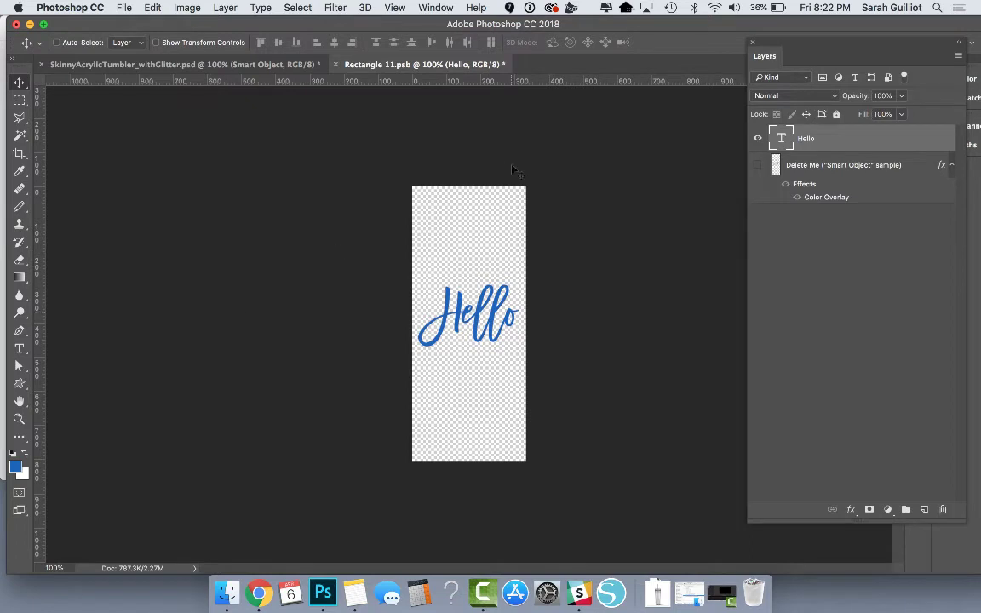
# - Check the Hello layer by hiding and reshowing it, then save and close the smart object's contents
pyautogui.click(758, 138)
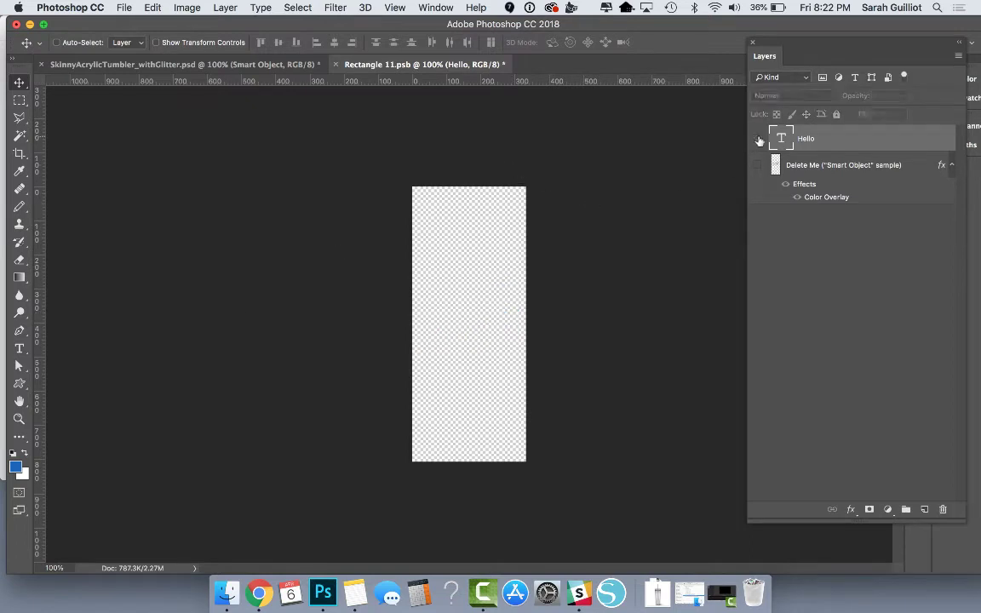
pyautogui.click(757, 138)
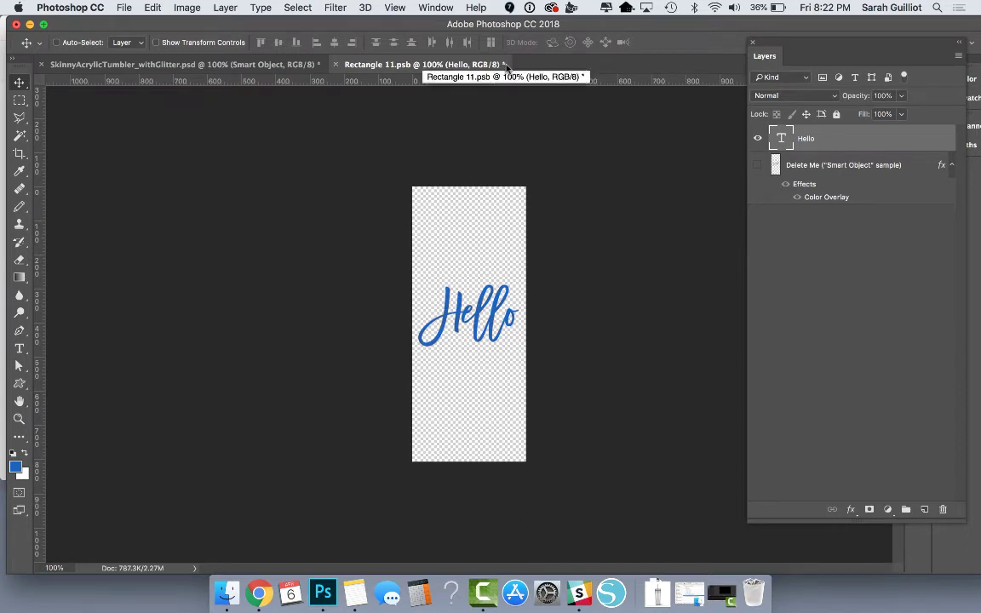
pyautogui.click(121, 9)
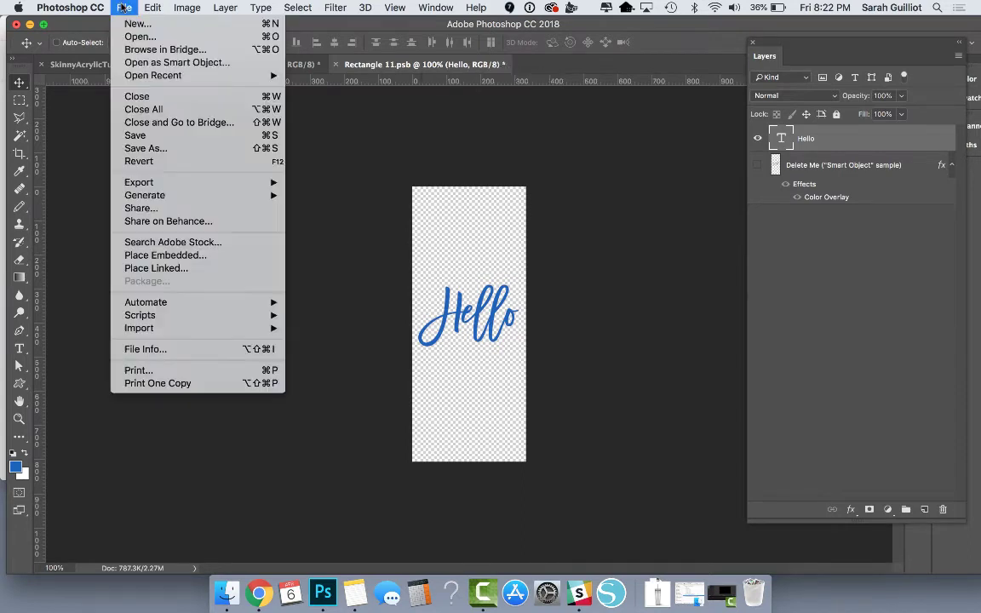
pyautogui.click(134, 136)
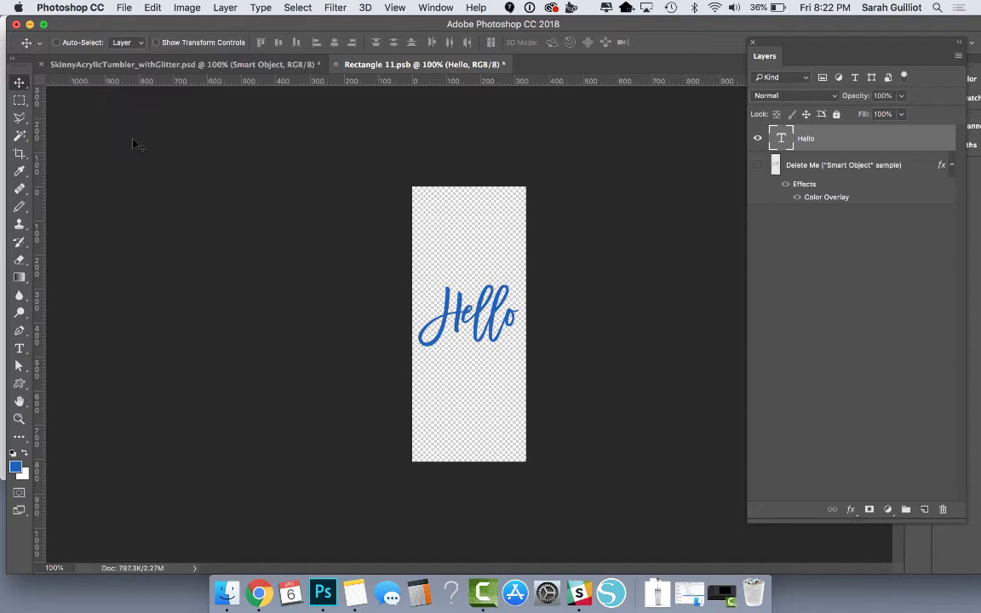
pyautogui.click(337, 65)
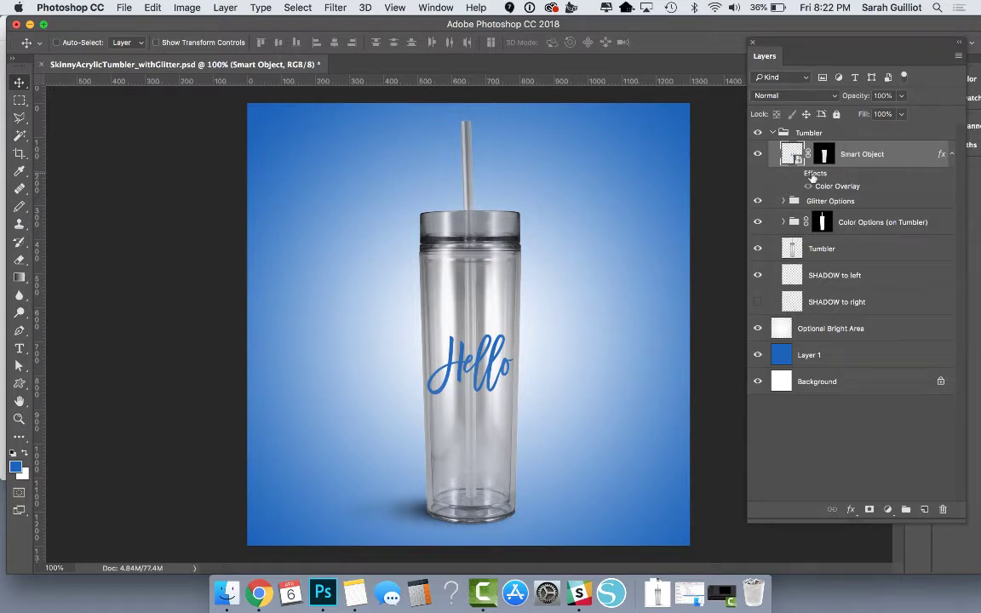
# - Turn on the Smart Object layer's effects and set its Color Overlay to magenta dd08db
pyautogui.click(797, 175)
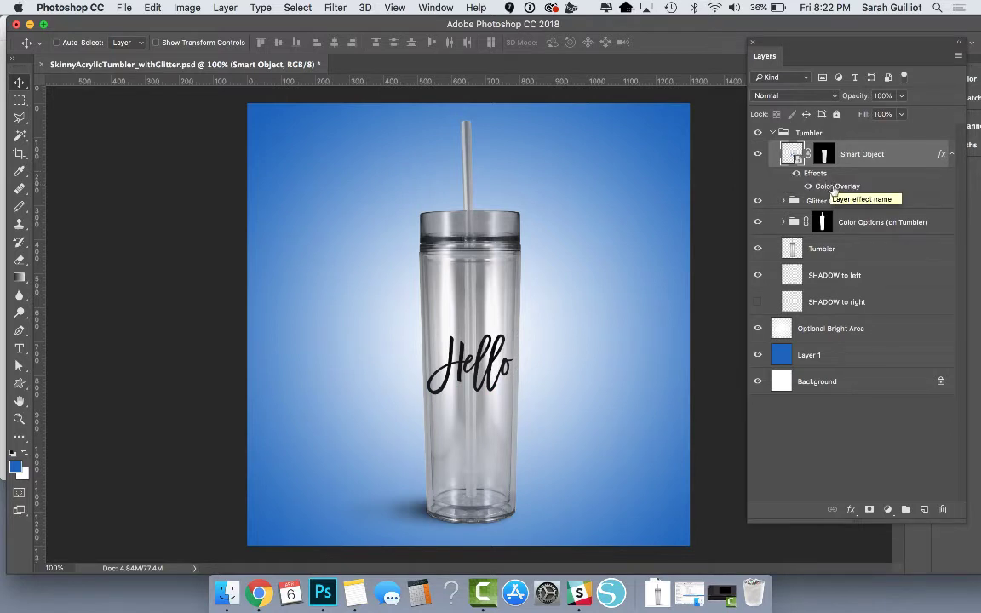
pyautogui.doubleClick(834, 189)
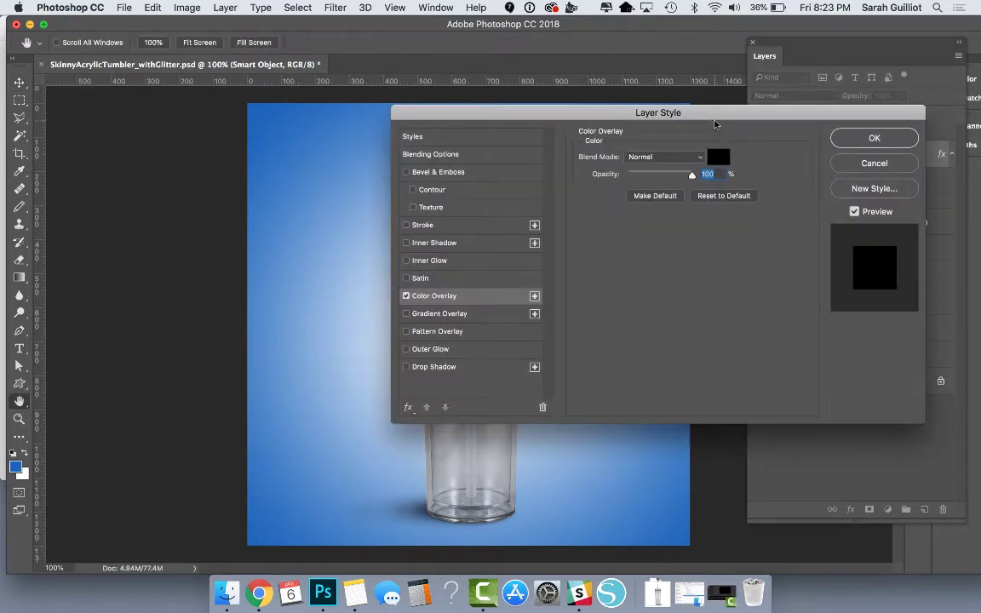
pyautogui.moveTo(721, 112); pyautogui.dragTo(783, 49)
pyautogui.moveTo(555, 47); pyautogui.dragTo(650, 46)
pyautogui.click(868, 90)
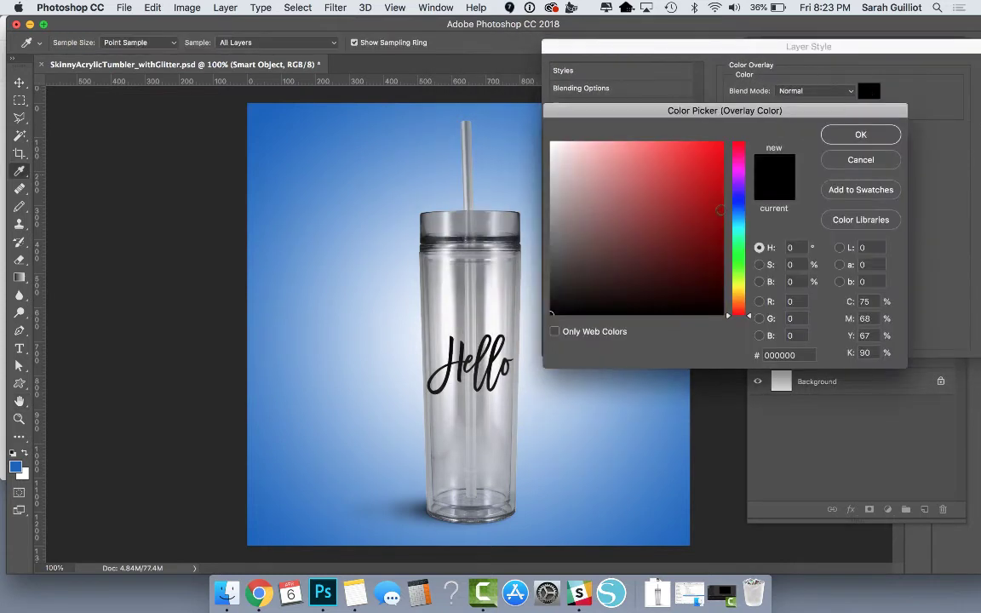
pyautogui.click(748, 263)
pyautogui.click(739, 271)
pyautogui.click(718, 165)
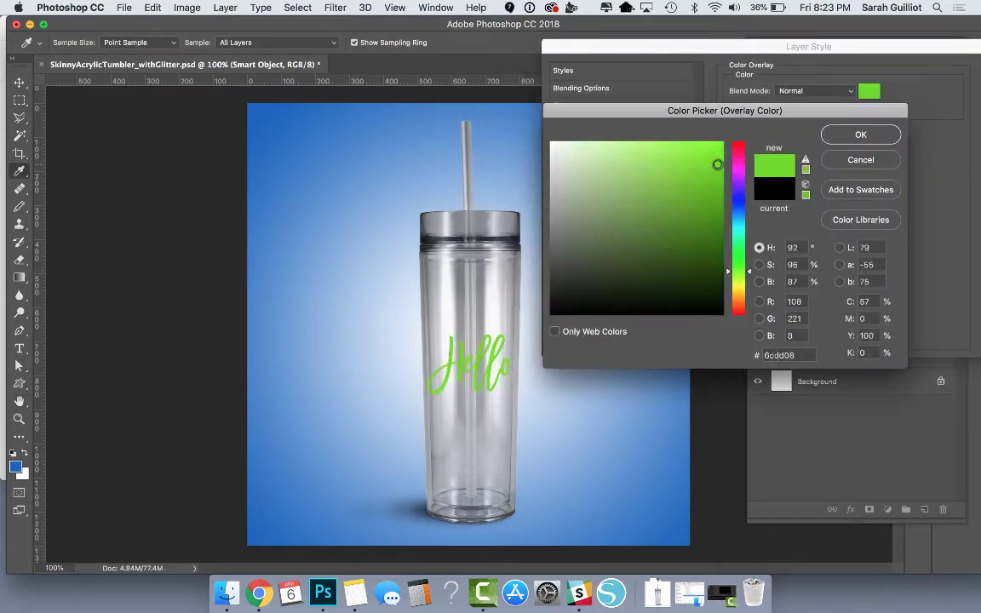
pyautogui.click(738, 221)
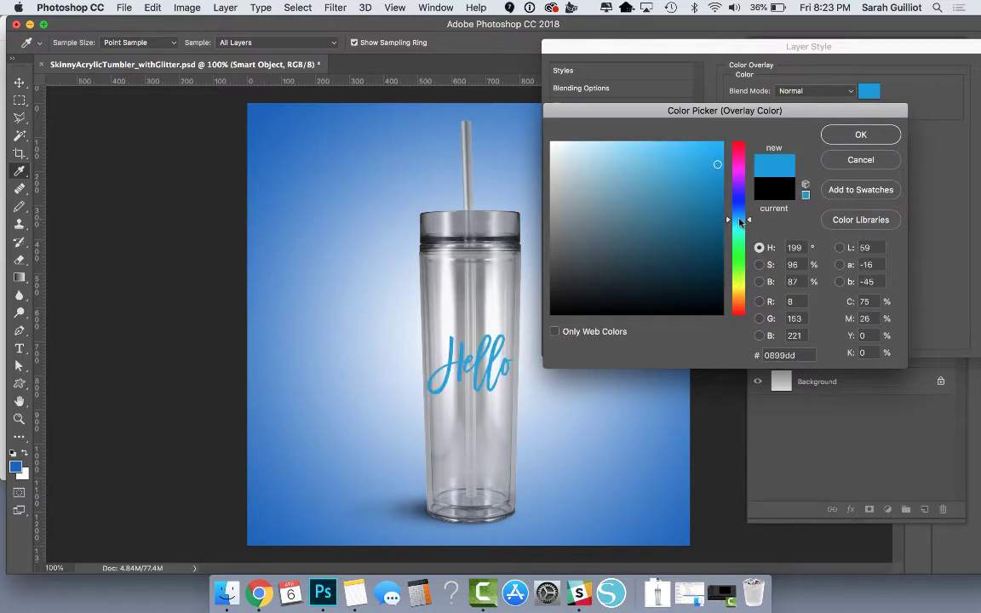
pyautogui.click(741, 173)
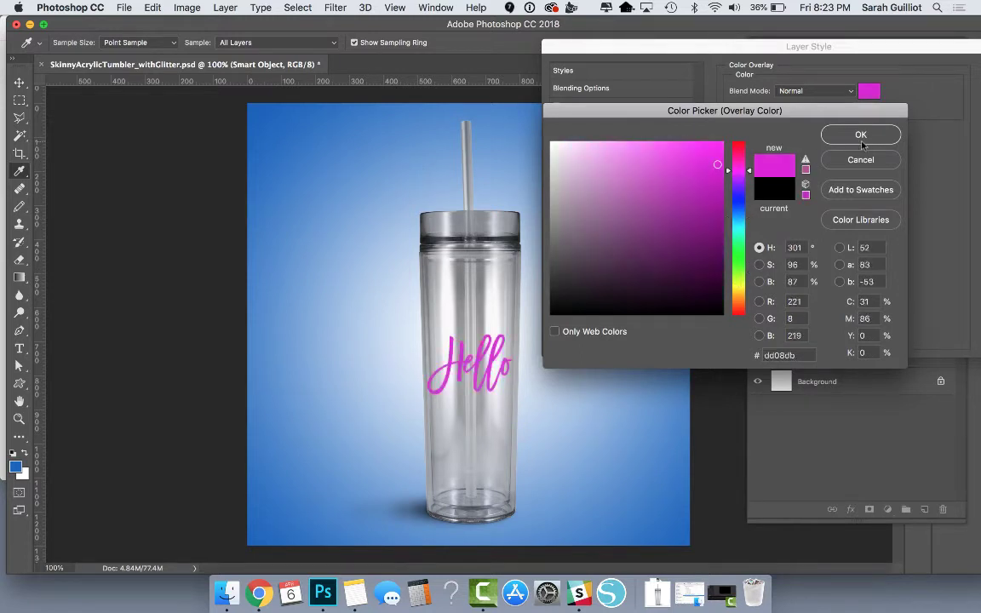
pyautogui.click(861, 137)
pyautogui.moveTo(875, 49); pyautogui.dragTo(770, 41)
pyautogui.click(916, 70)
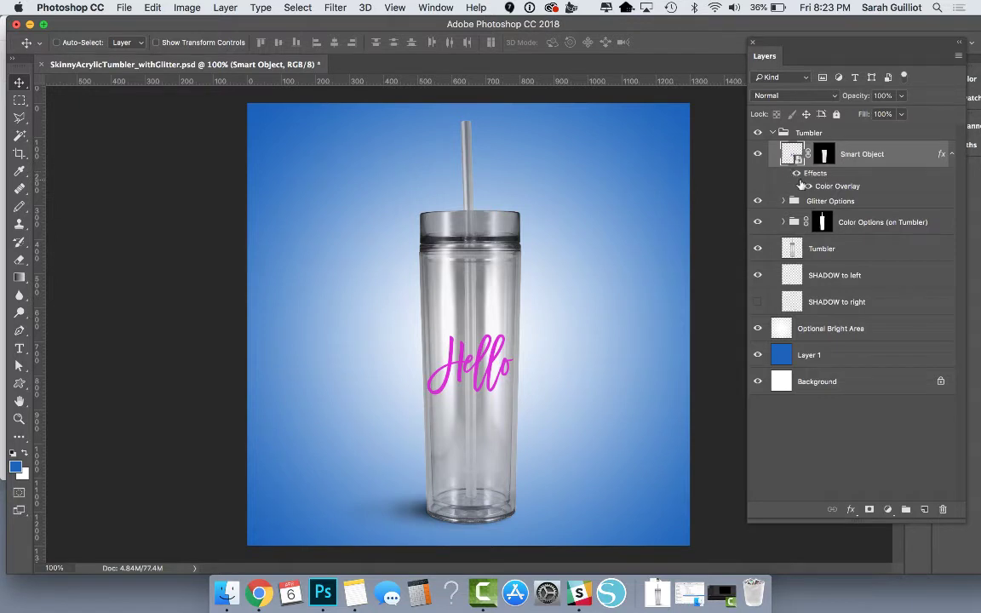
# - Turn off the Smart Object's effects and, in its contents, show the "Delete Me" sample layer in place of Hello
pyautogui.click(808, 186)
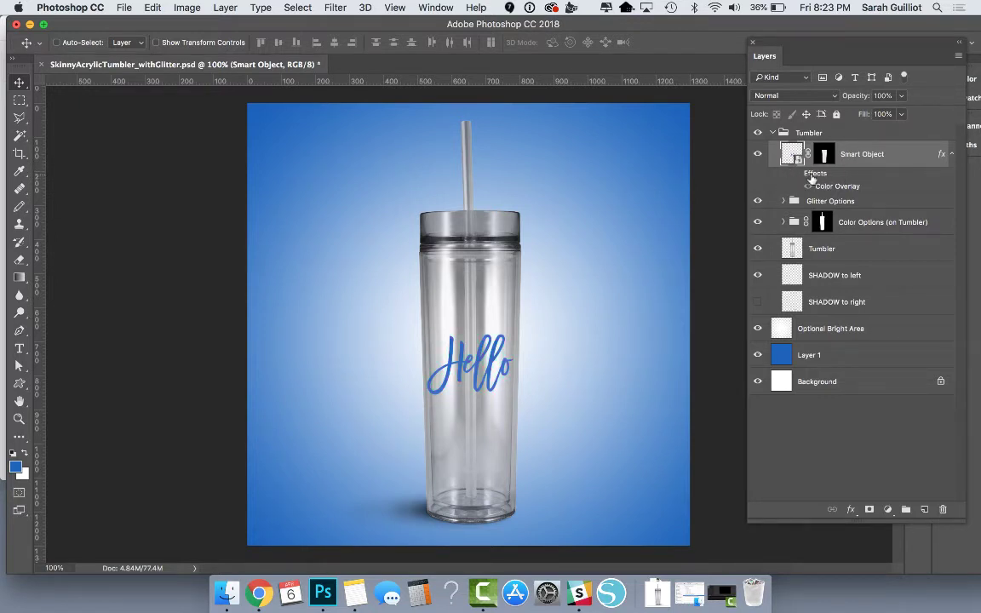
pyautogui.doubleClick(794, 158)
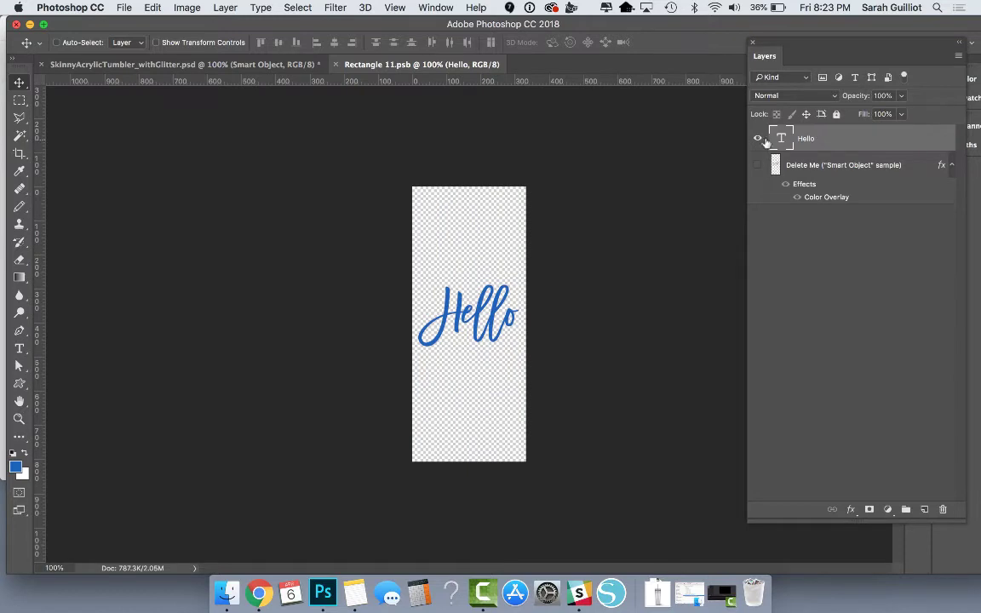
pyautogui.click(757, 142)
pyautogui.click(757, 167)
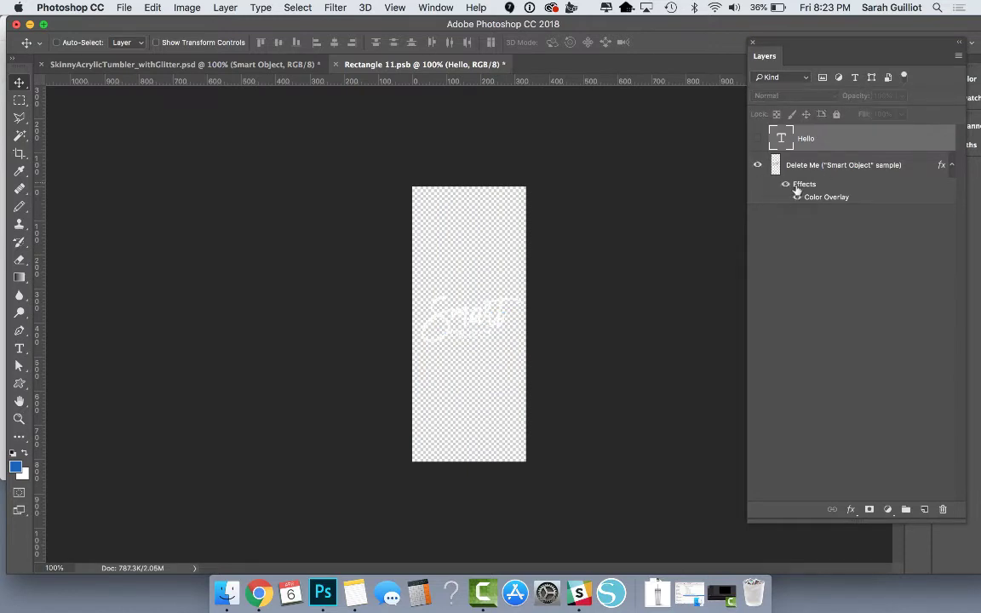
# - Compare the sample layer's effects with the mockup's Smart Object effects by toggling them and switching between the two documents
pyautogui.click(785, 184)
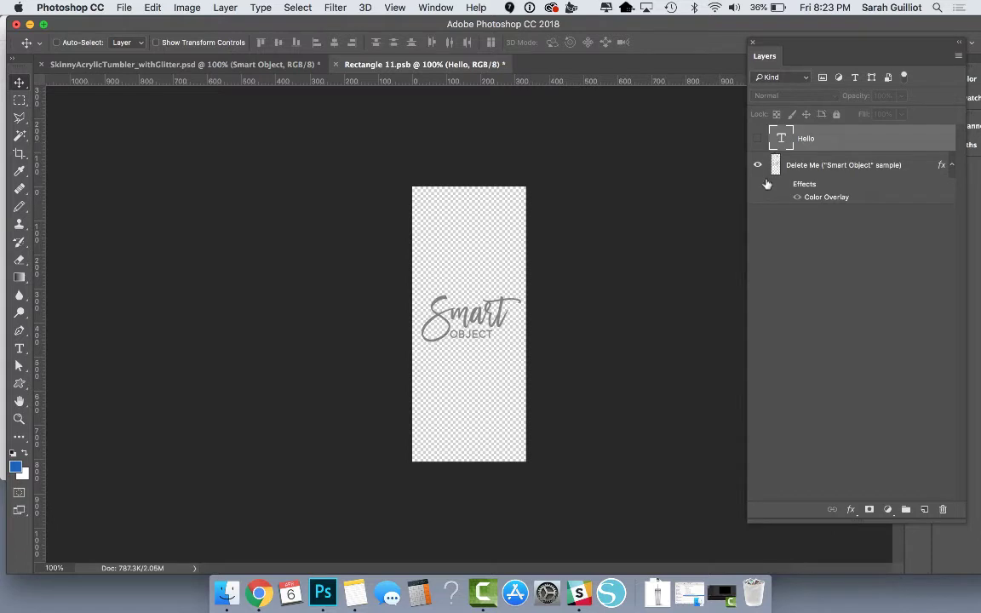
pyautogui.click(786, 185)
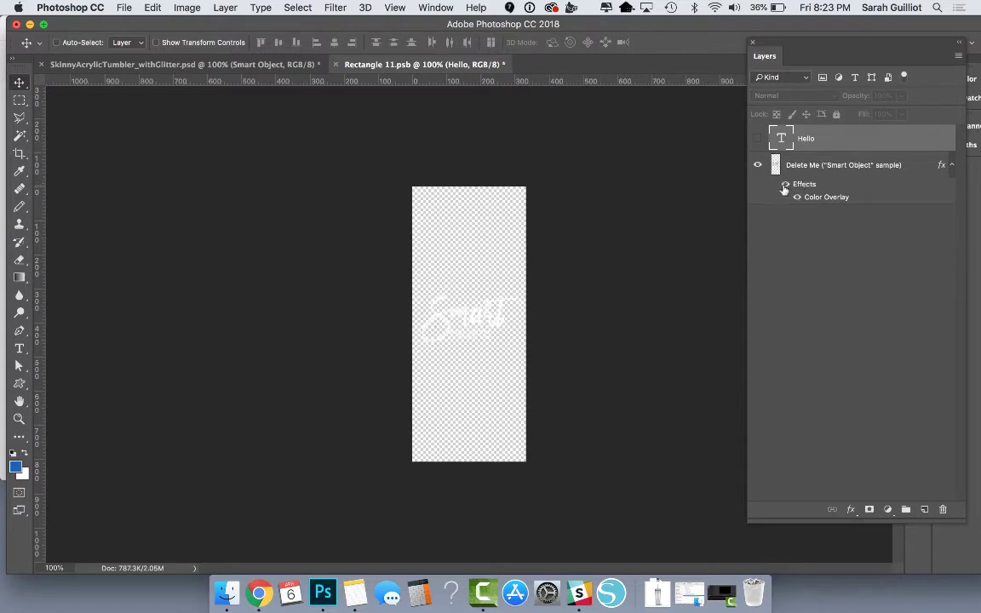
pyautogui.click(858, 167)
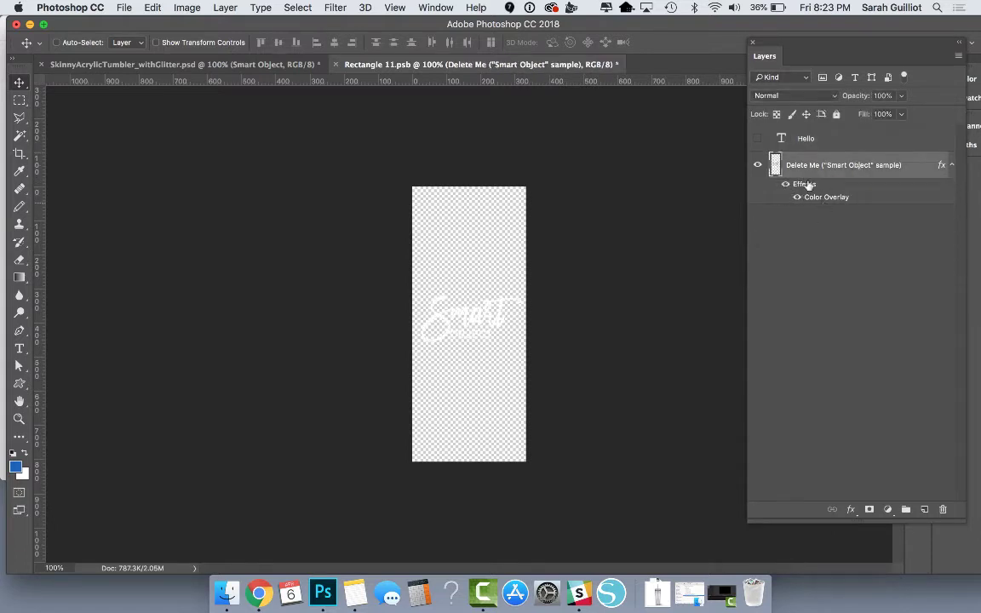
pyautogui.click(231, 61)
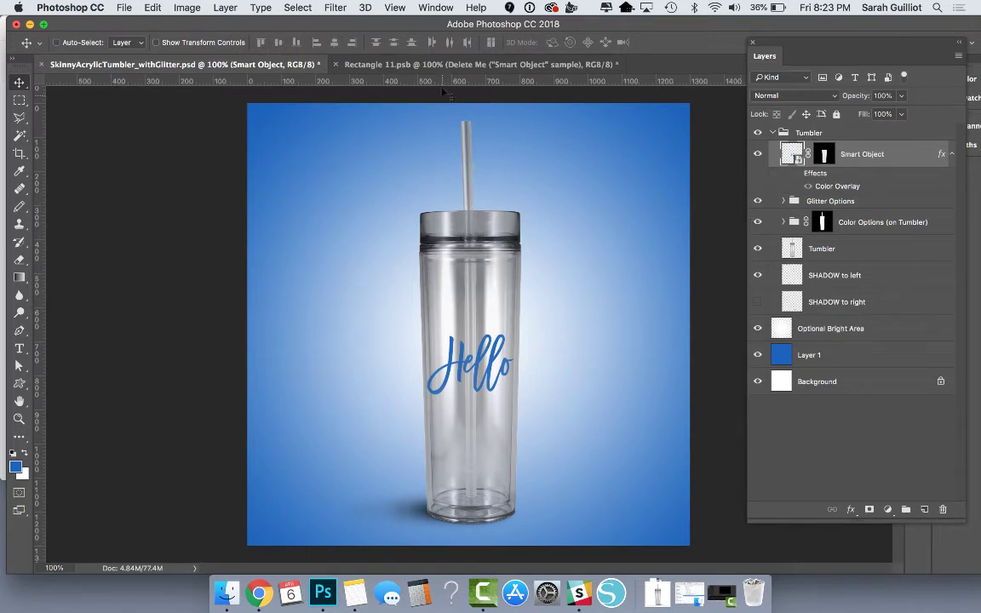
pyautogui.click(477, 64)
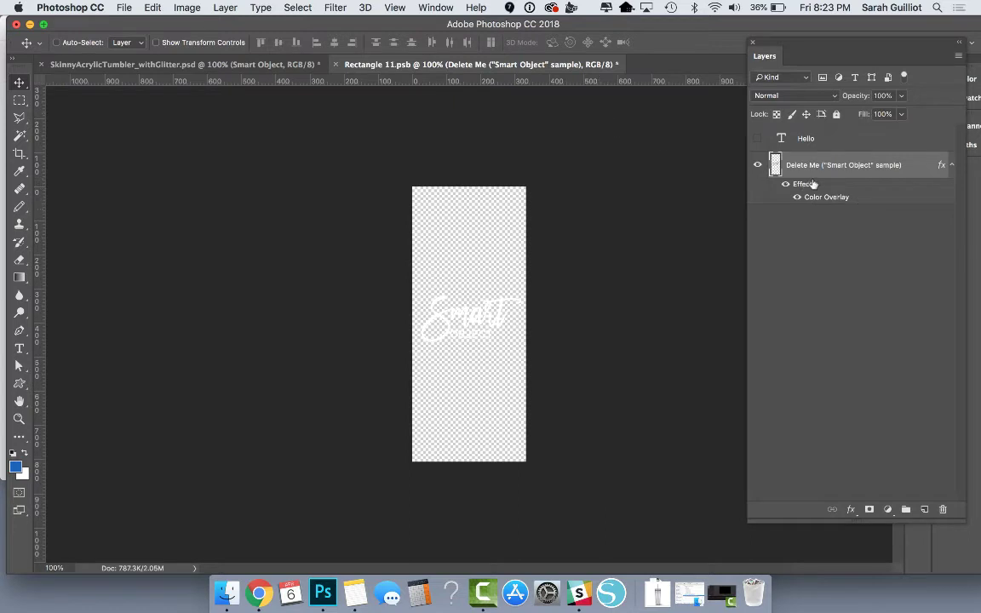
pyautogui.click(281, 64)
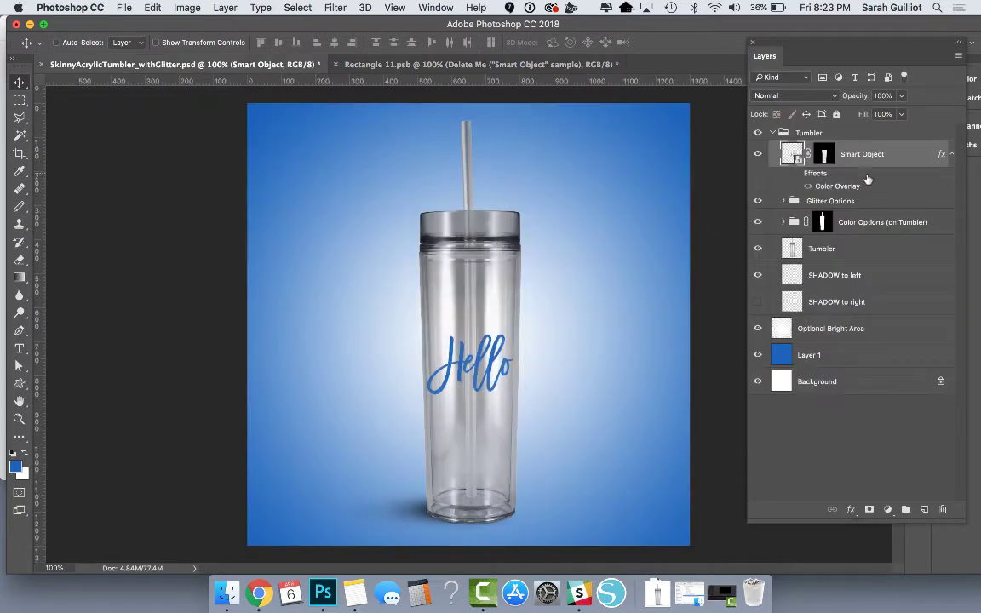
pyautogui.click(798, 173)
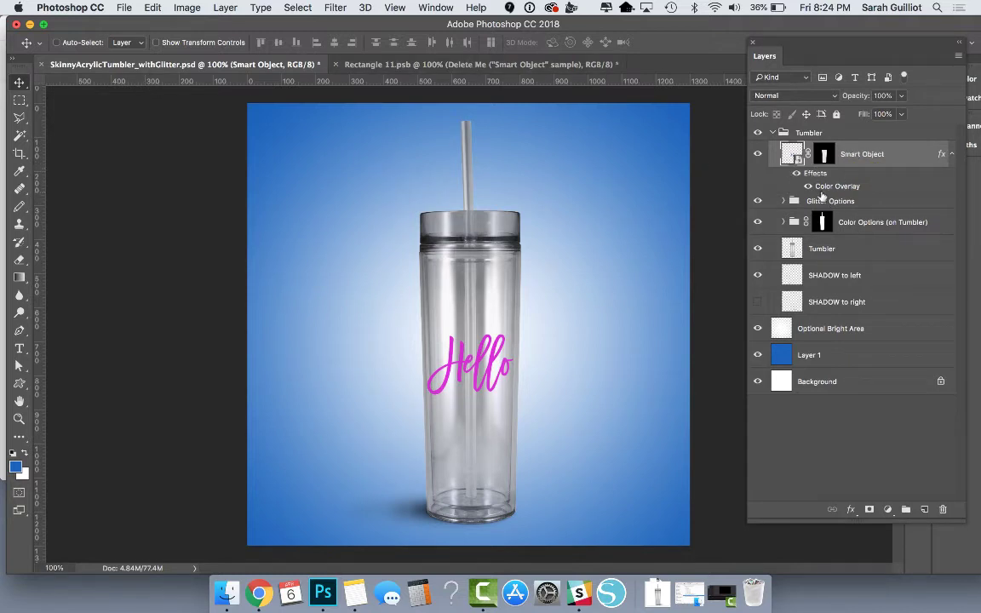
# - Delete the Hello layer from the smart object's contents, then save and close that document
pyautogui.click(493, 64)
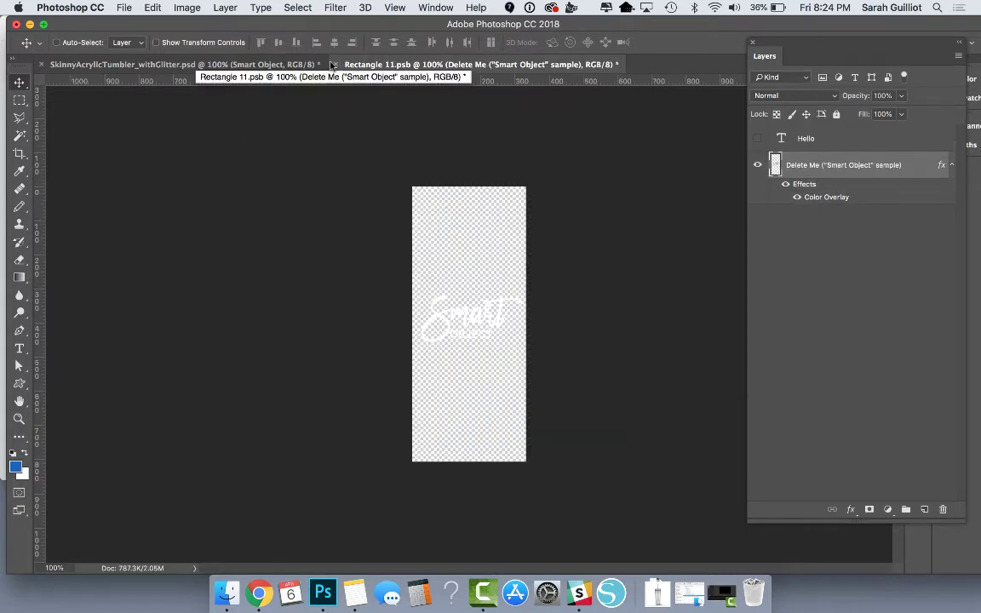
pyautogui.click(861, 137)
pyautogui.press('BackSpace')
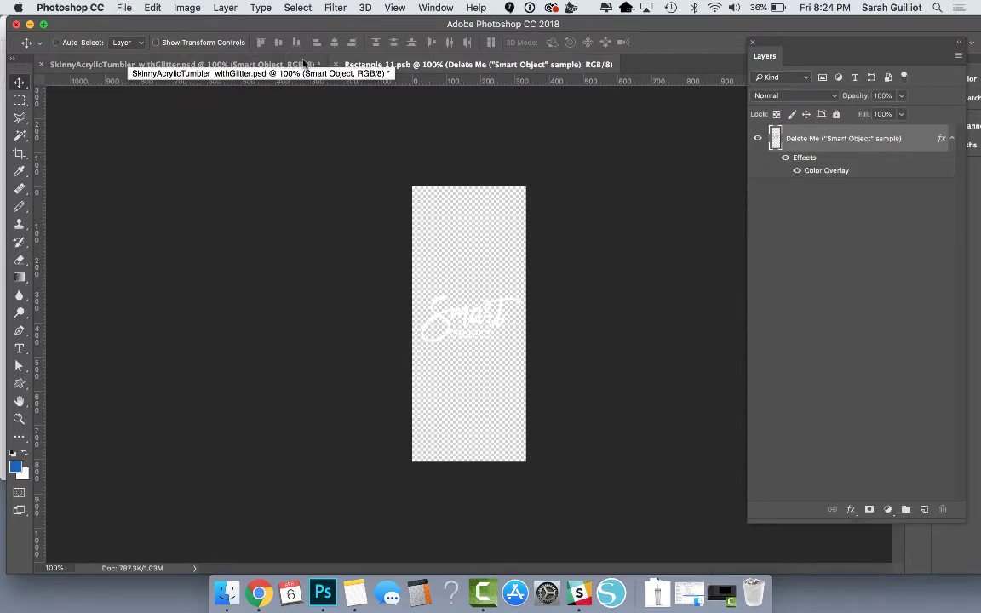
pyautogui.click(337, 65)
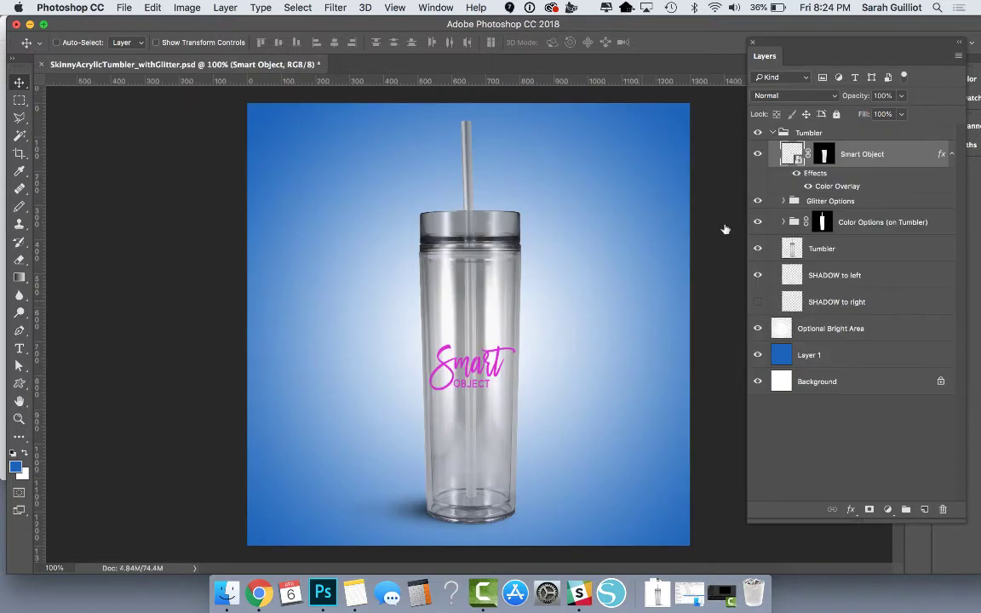
# - Turn off the Smart Object layer's effects and hide the layer in the mockup
pyautogui.click(797, 175)
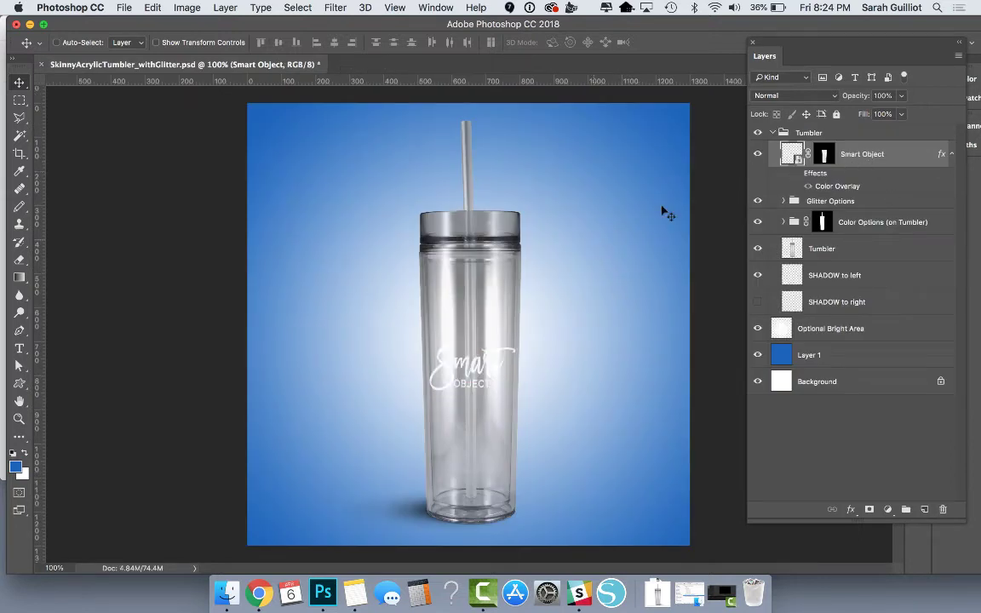
pyautogui.click(761, 155)
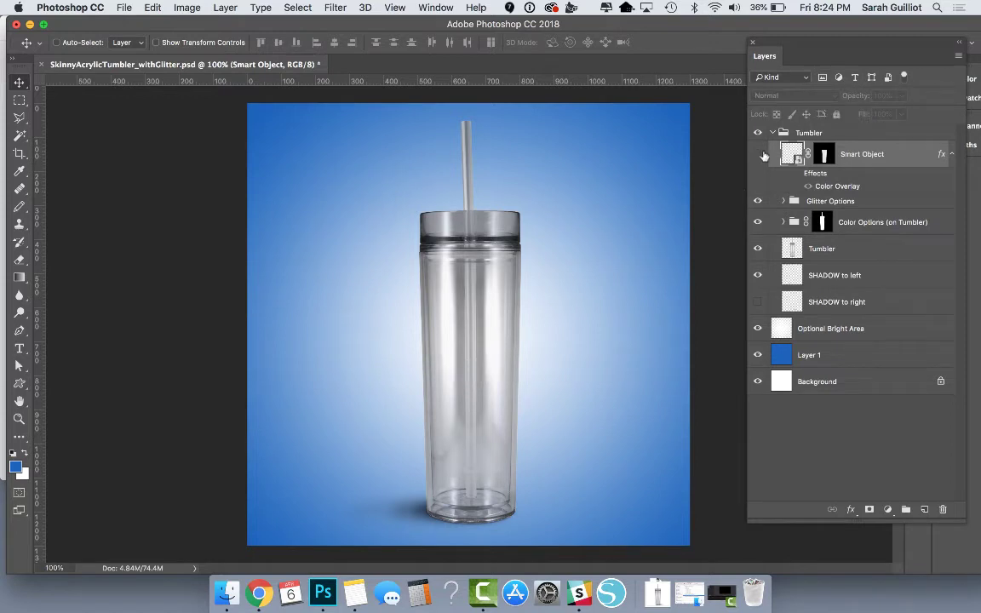
# - Check the Smart Object layer's look on the tumbler, hide it again, and expand the Glitter Options group
pyautogui.click(760, 155)
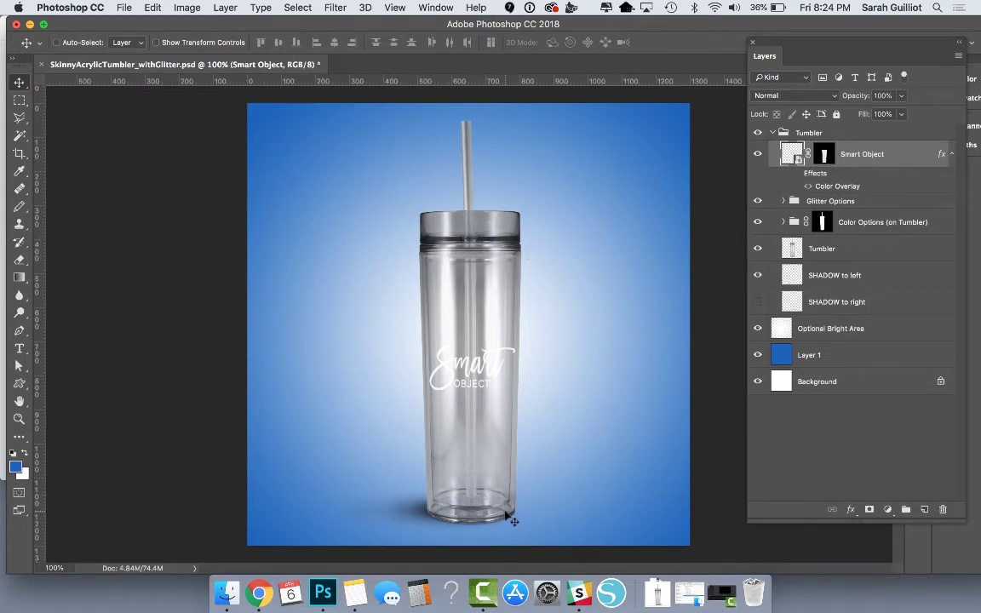
pyautogui.click(774, 201)
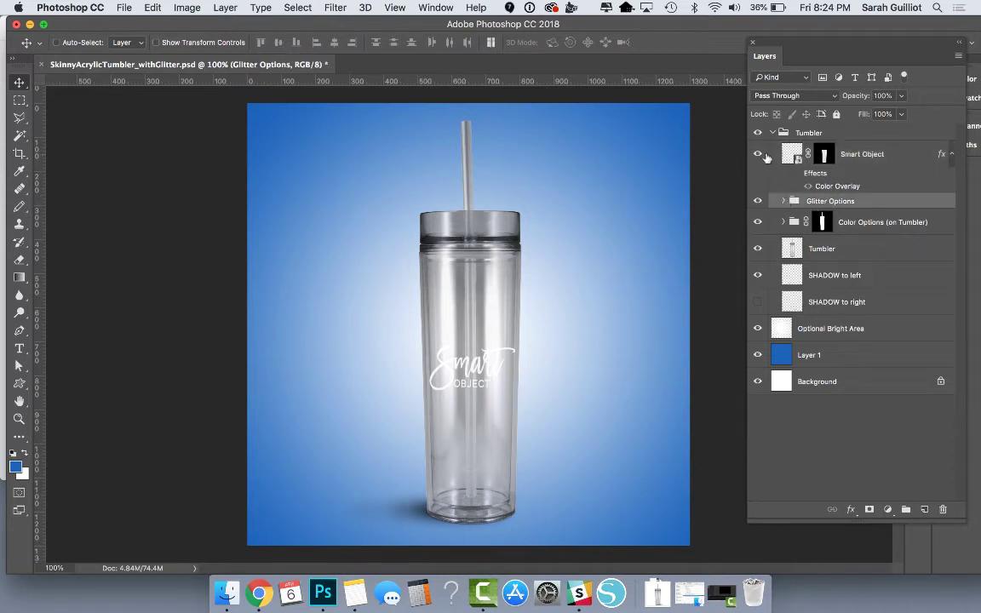
pyautogui.click(758, 154)
pyautogui.click(784, 202)
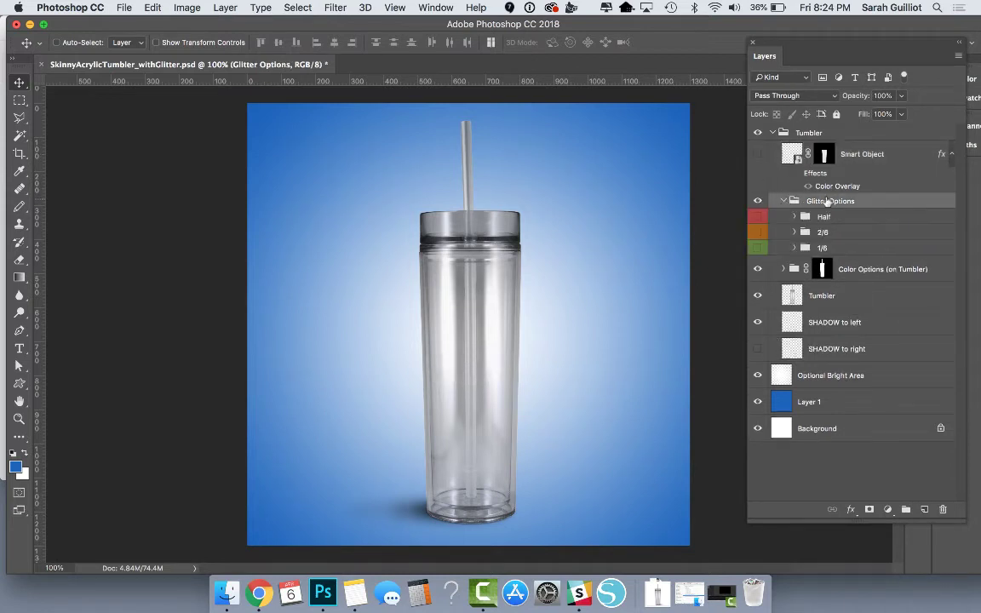
pyautogui.click(848, 233)
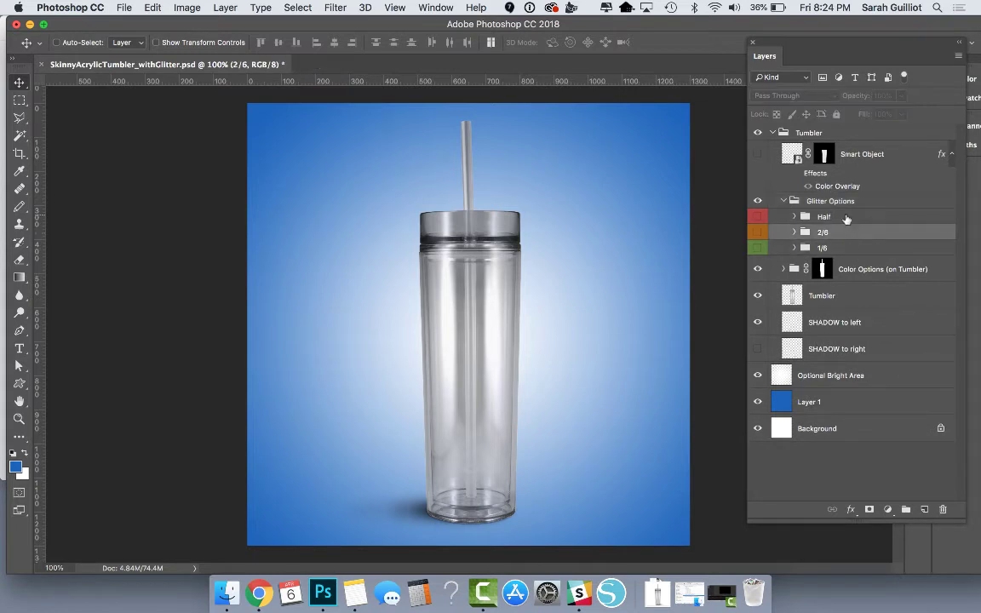
pyautogui.click(845, 217)
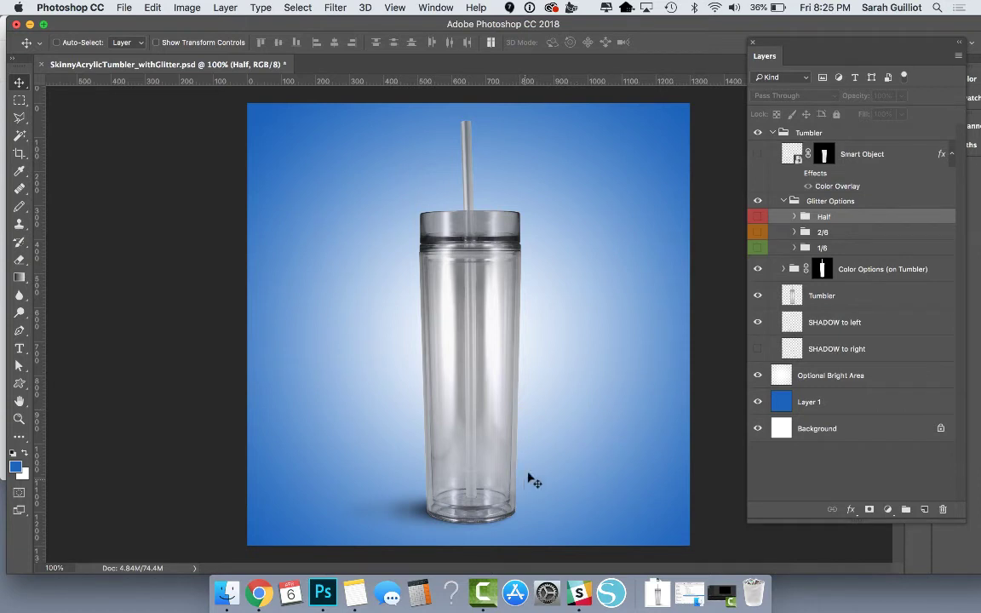
# - Preview the 1/6 and 2/6 glitter groups one at a time, and leave only the Half glitter group showing
pyautogui.click(759, 248)
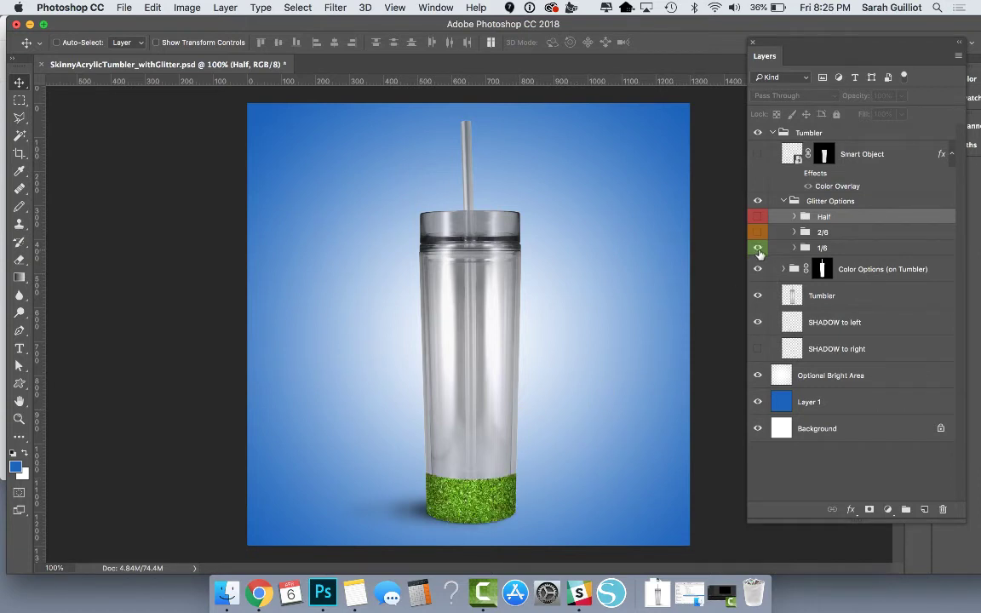
pyautogui.click(849, 250)
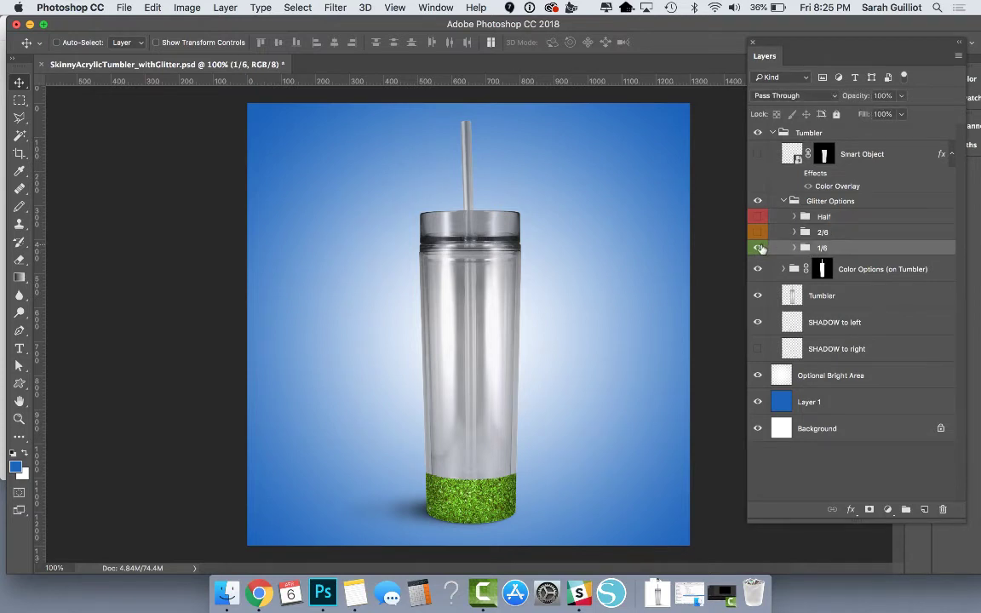
pyautogui.click(758, 248)
pyautogui.click(758, 231)
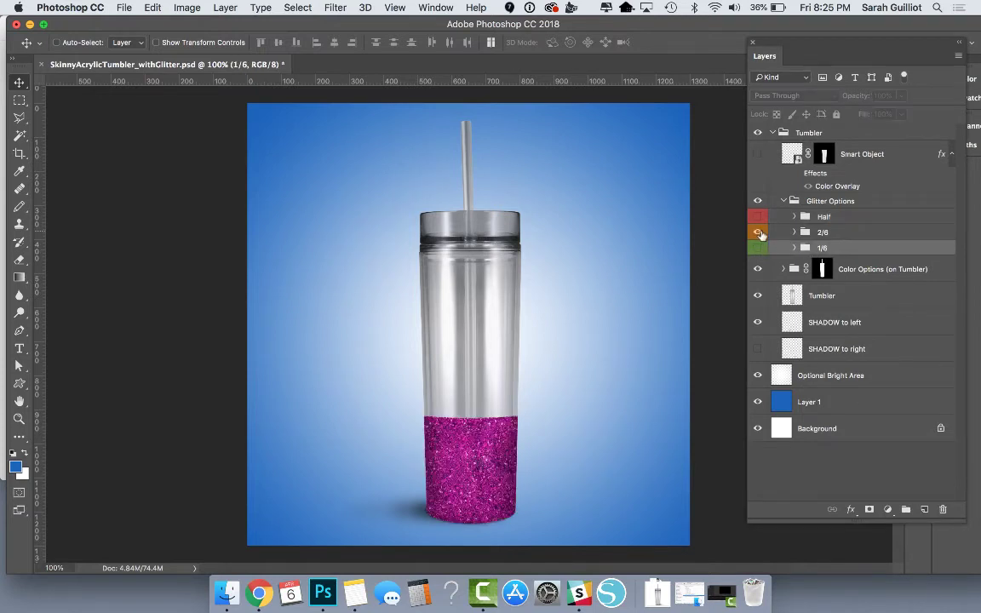
pyautogui.click(758, 231)
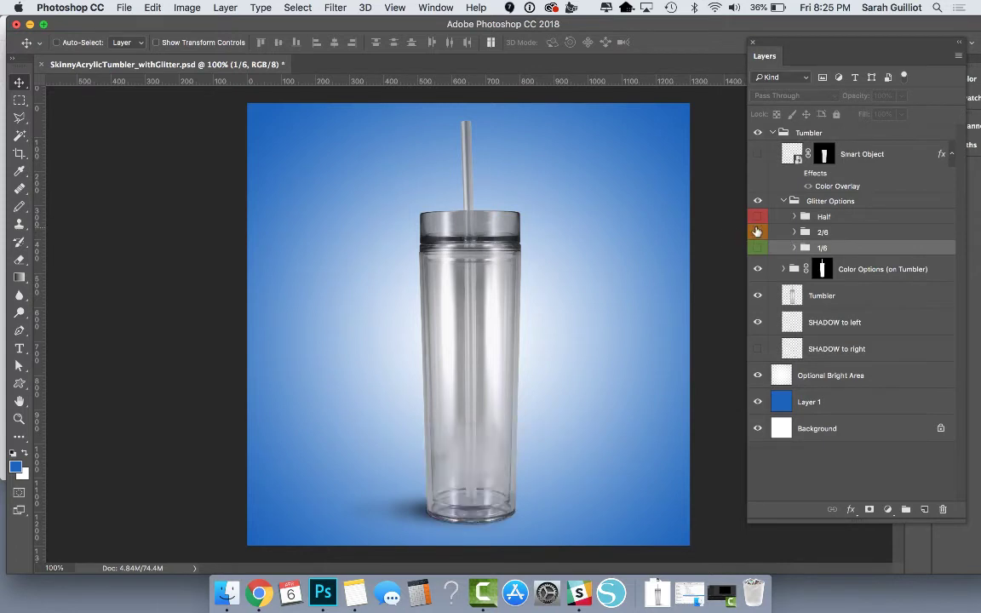
pyautogui.click(758, 217)
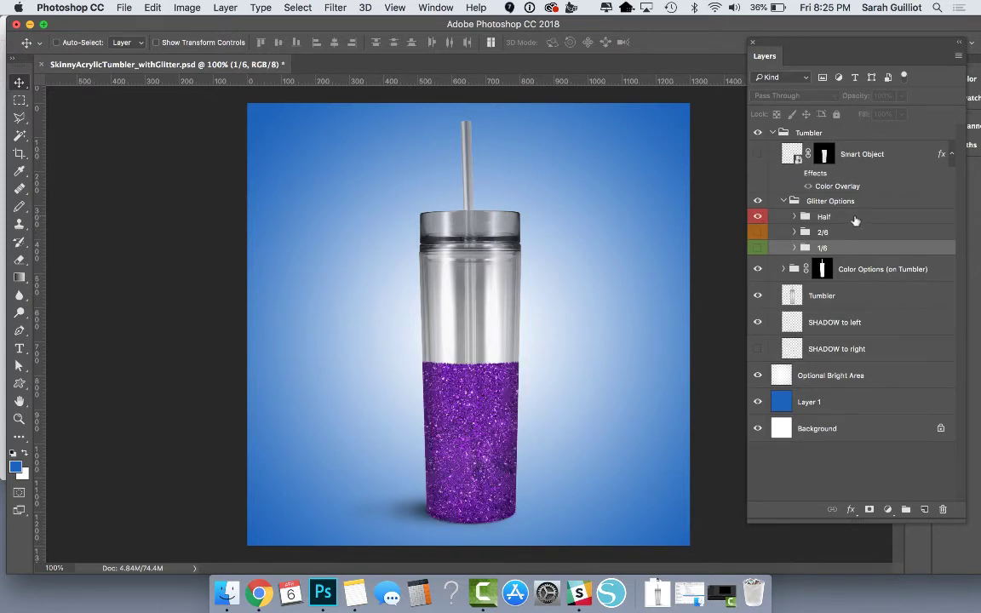
pyautogui.click(774, 216)
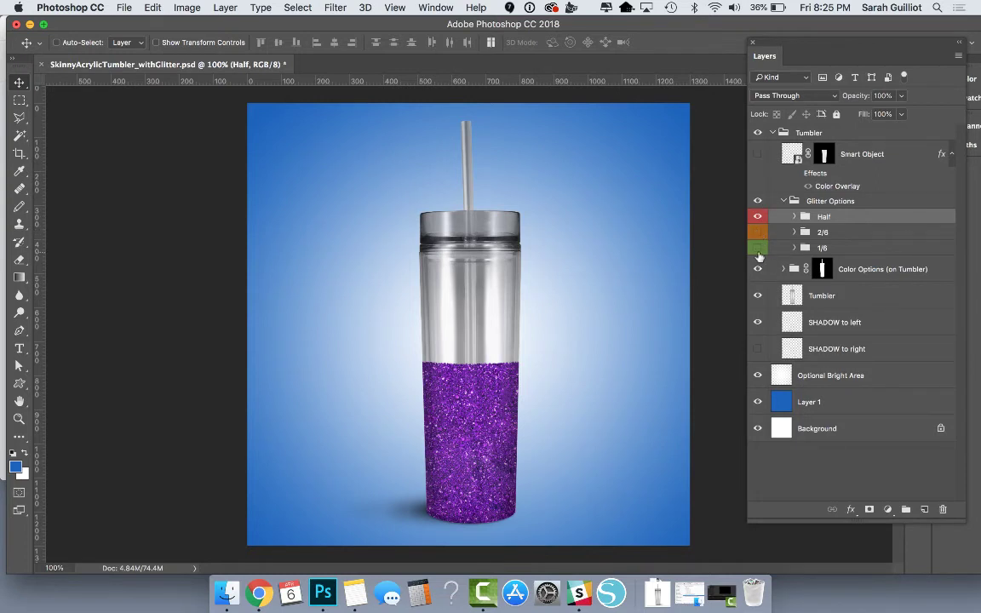
# - Expand the Half glitter group and compare the tumbler with its Optional shading and Color Layer each off and on
pyautogui.click(795, 217)
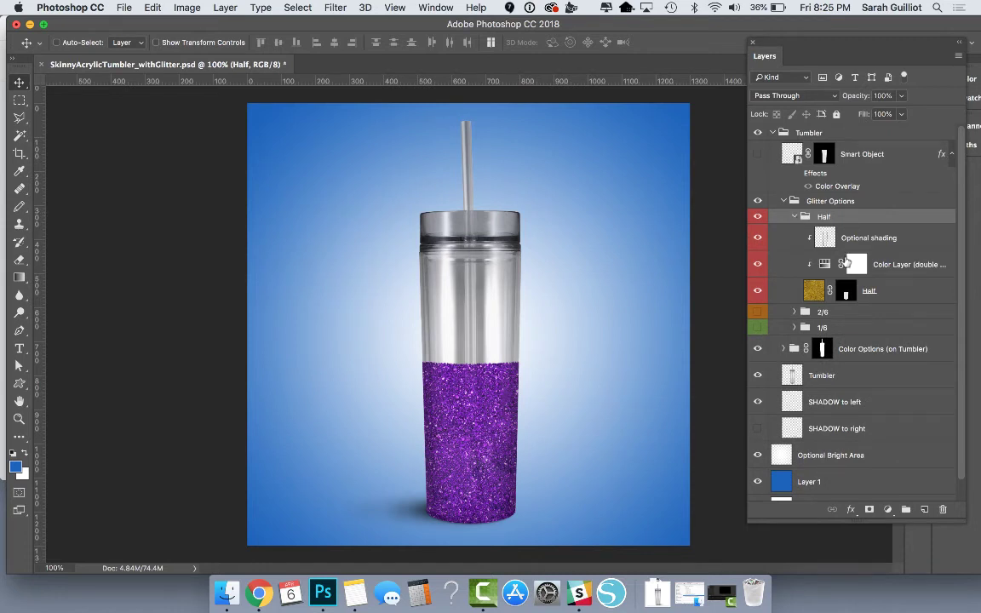
pyautogui.click(861, 241)
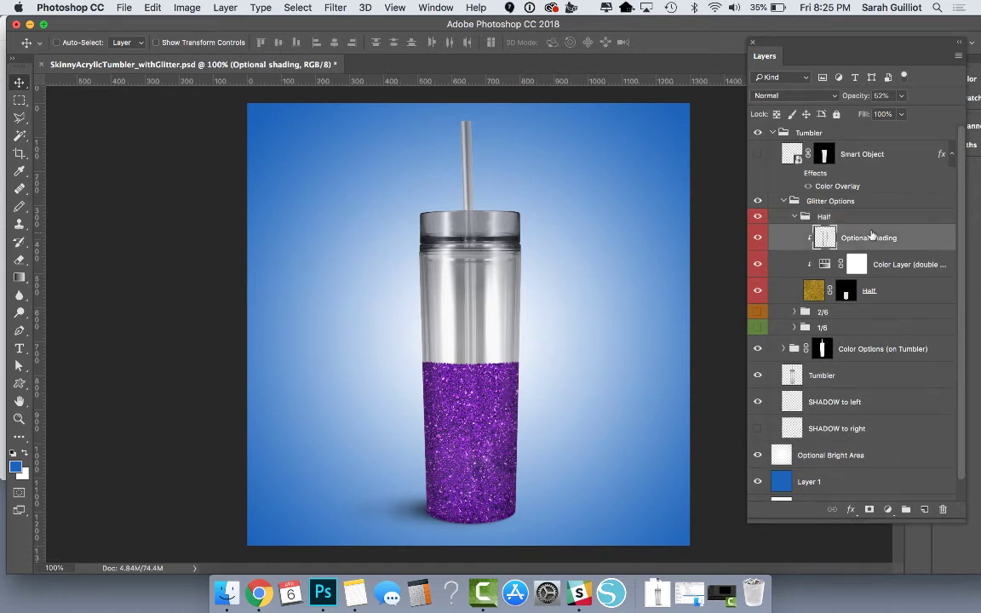
pyautogui.click(756, 241)
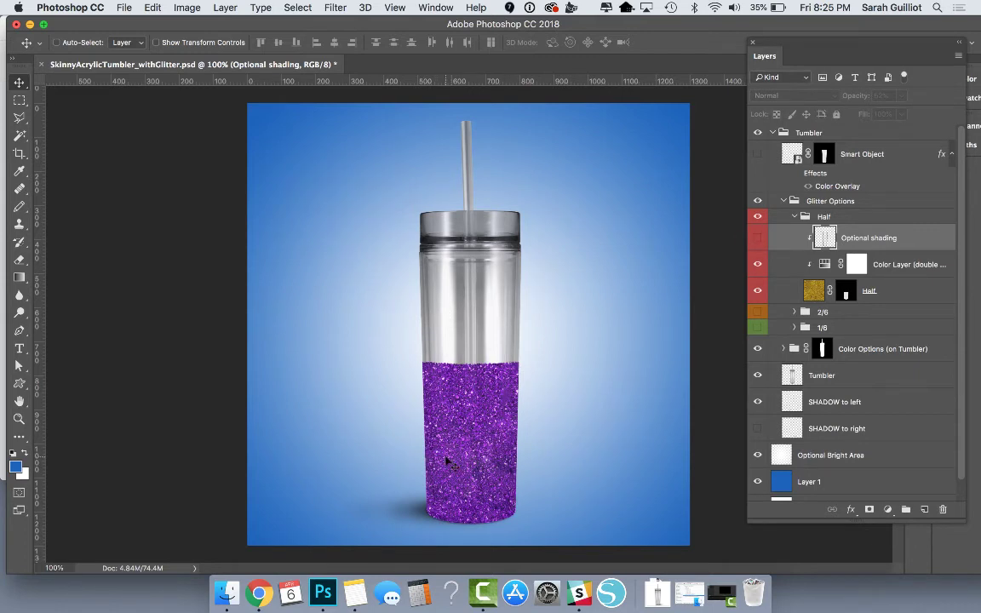
pyautogui.click(758, 239)
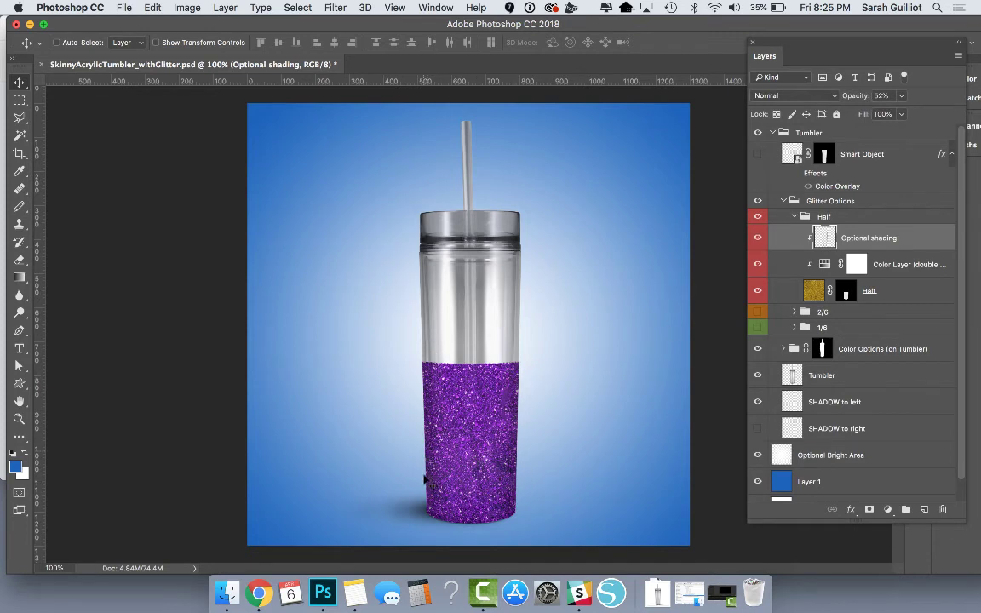
pyautogui.click(875, 265)
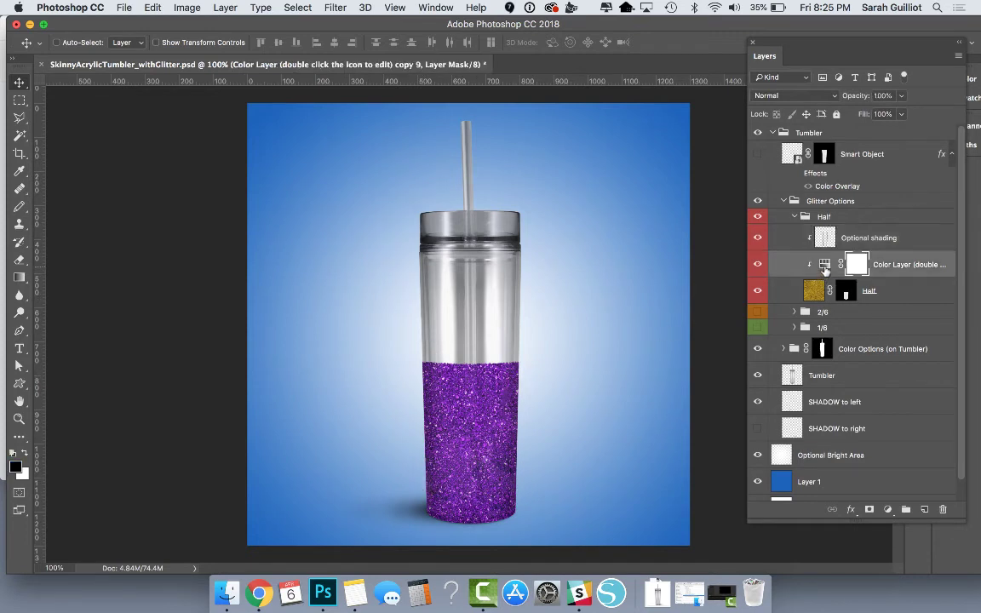
pyautogui.click(758, 265)
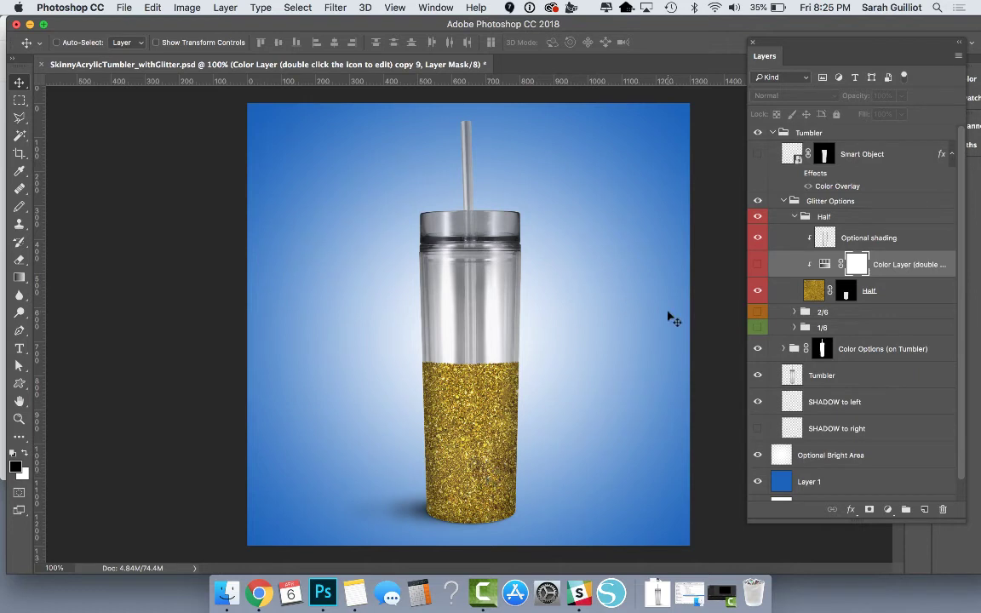
pyautogui.click(757, 266)
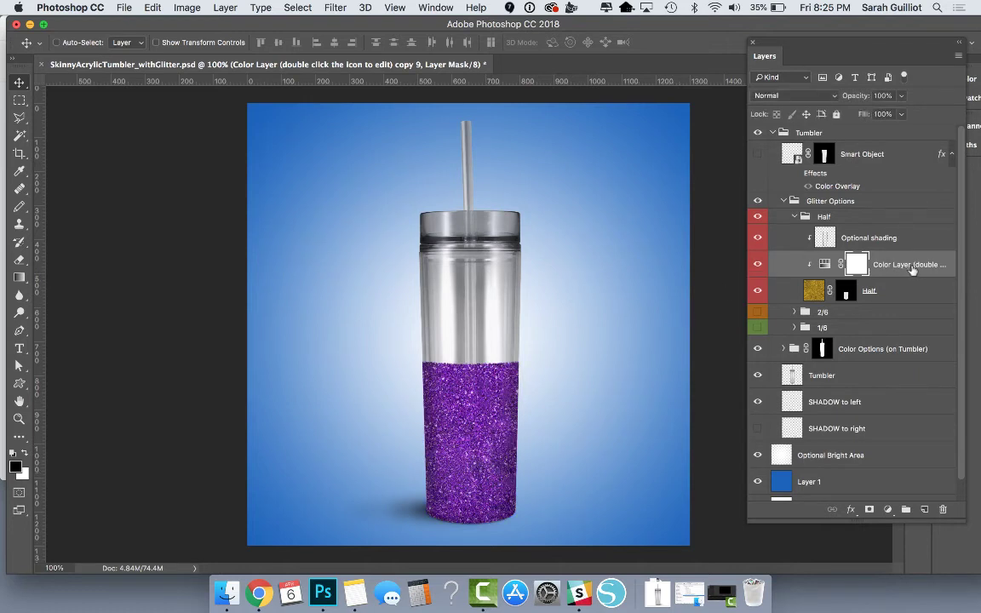
# - Recolor the Half glitter red by setting its Color Layer to Hue -38, Saturation -14 and Lightness -8, and collapse the group
pyautogui.doubleClick(824, 267)
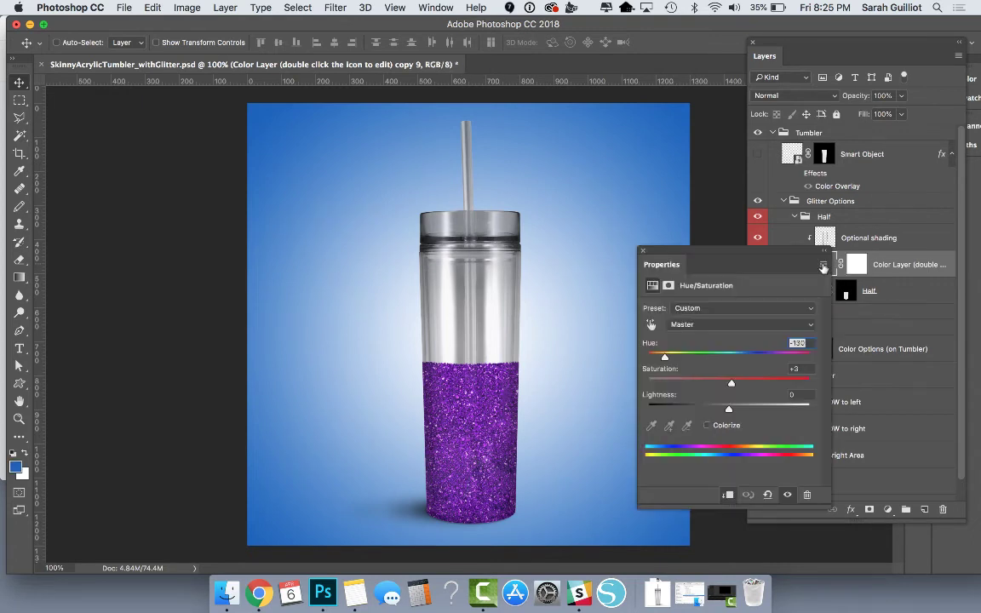
pyautogui.moveTo(665, 358); pyautogui.dragTo(729, 412)
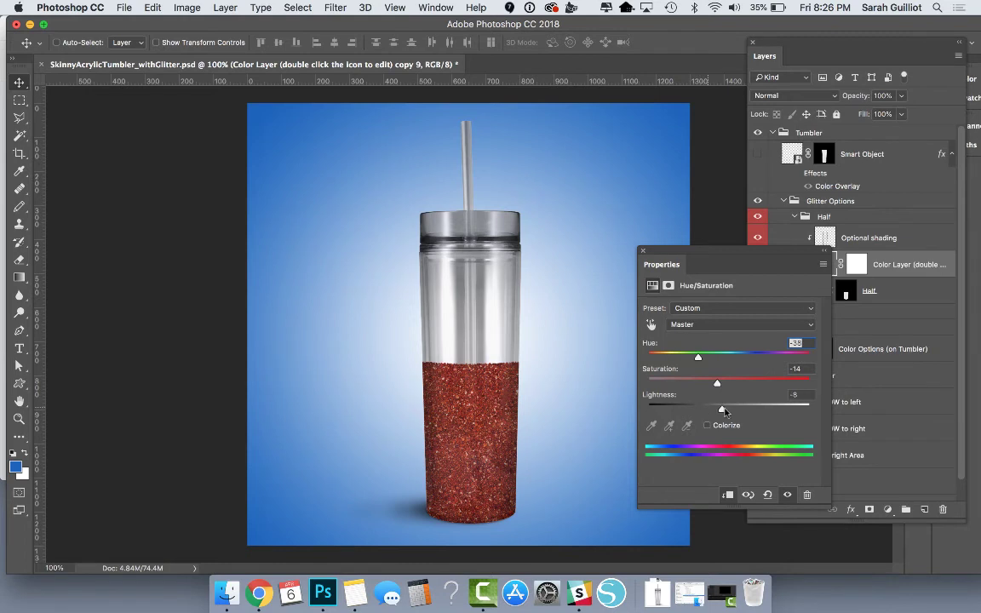
pyautogui.click(641, 253)
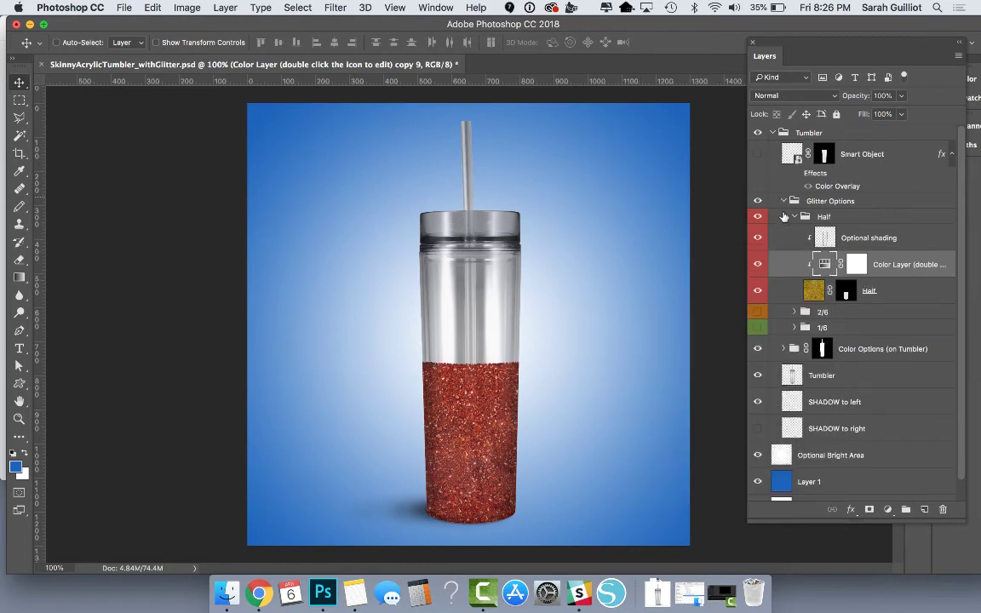
pyautogui.click(794, 218)
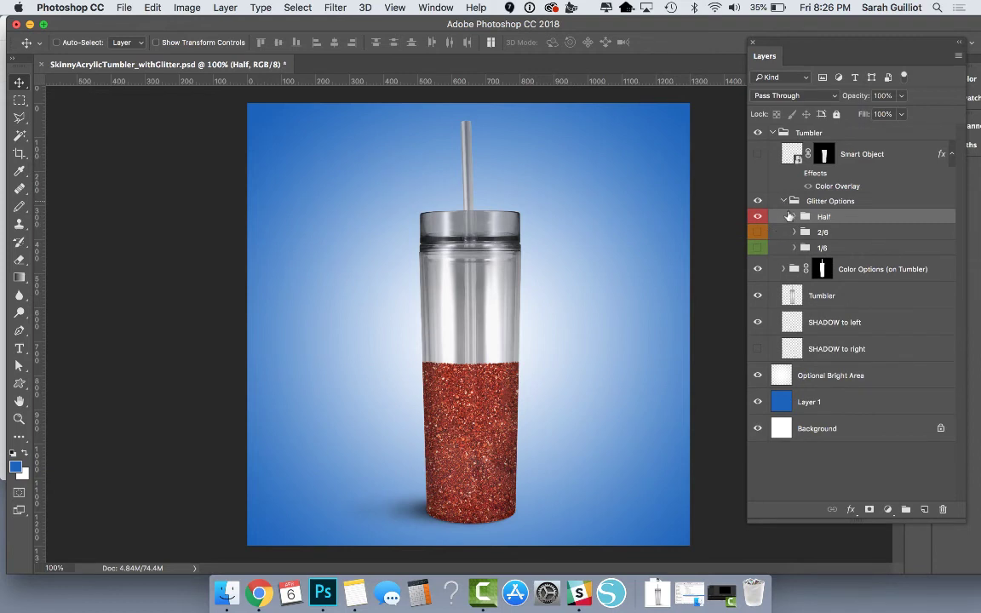
# - Show the 2/6 glitter in place of Half, and hide the whole Glitter Options group with Color Options (on Tumbler) expanded
pyautogui.click(758, 217)
pyautogui.click(758, 232)
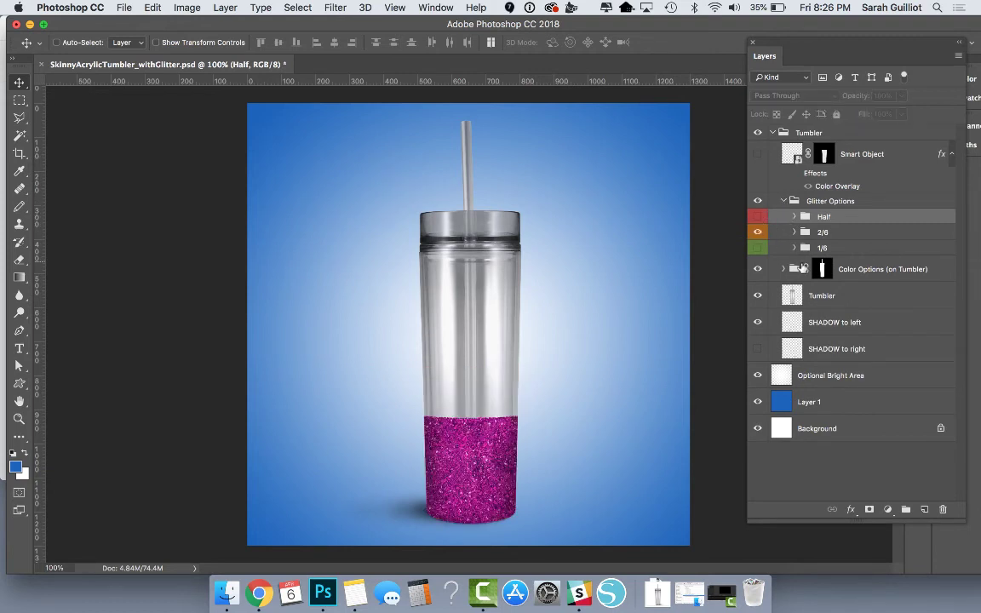
pyautogui.click(783, 270)
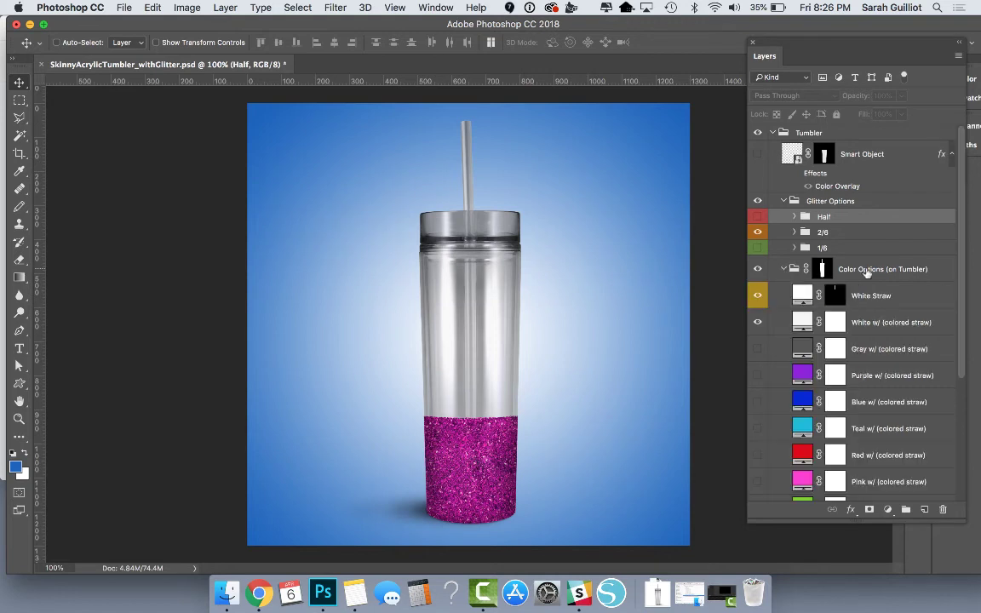
pyautogui.click(758, 201)
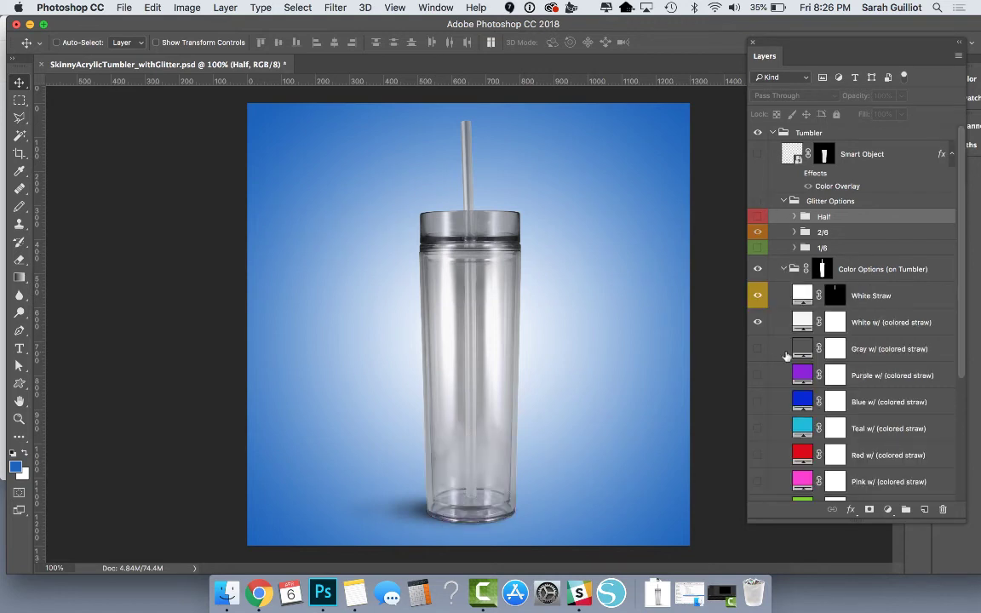
# - Hide the White Straw layer and review the colored-straw fill layers from White through Green
pyautogui.click(890, 292)
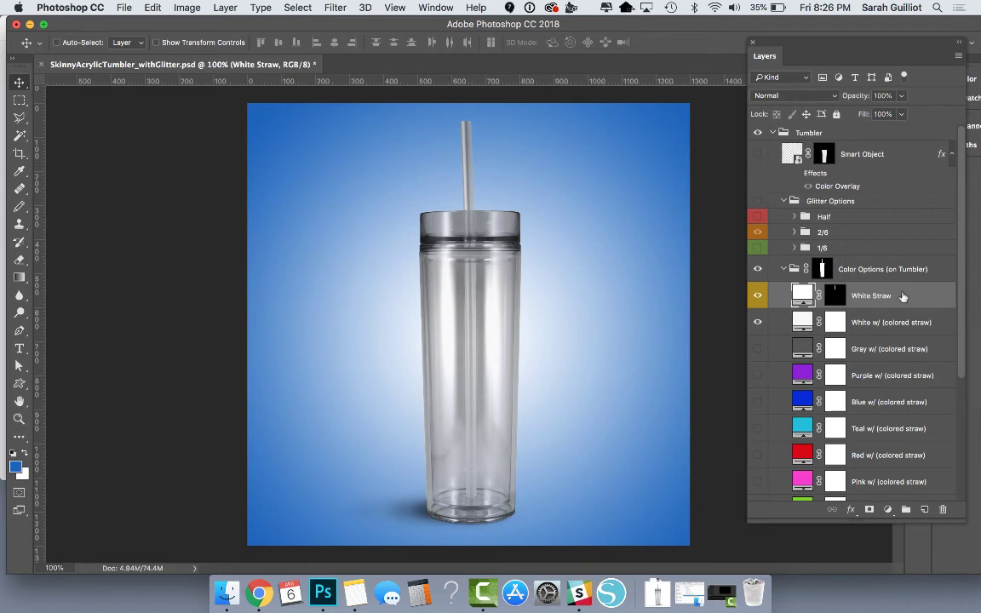
pyautogui.click(759, 297)
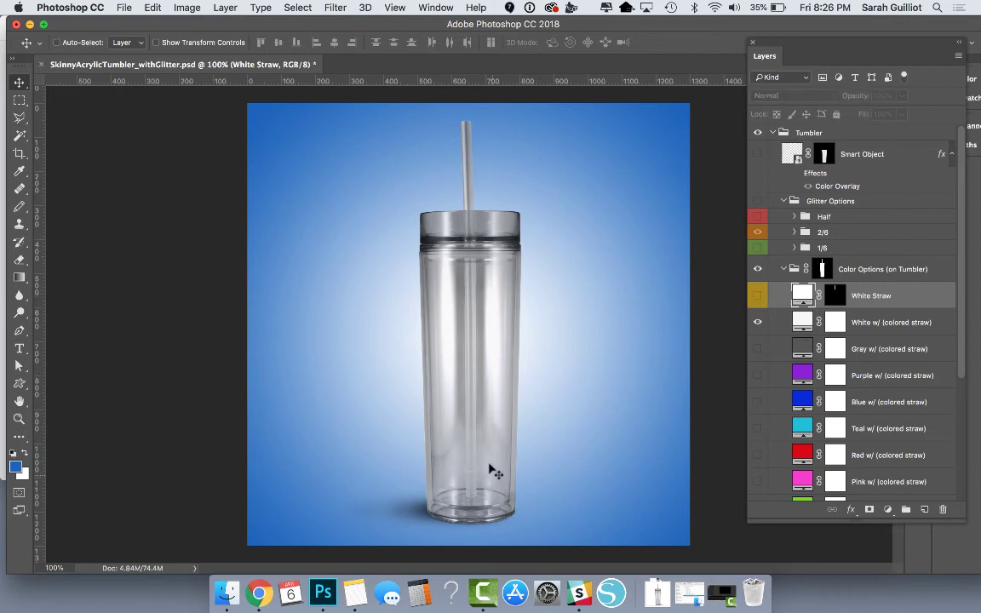
pyautogui.click(892, 322)
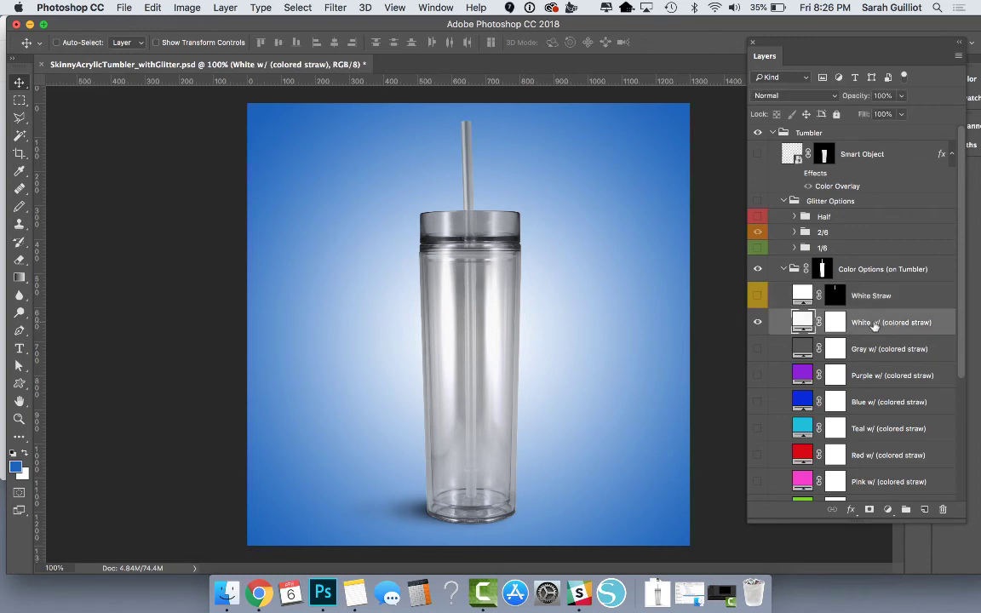
pyautogui.scroll(-5, 880, 462)
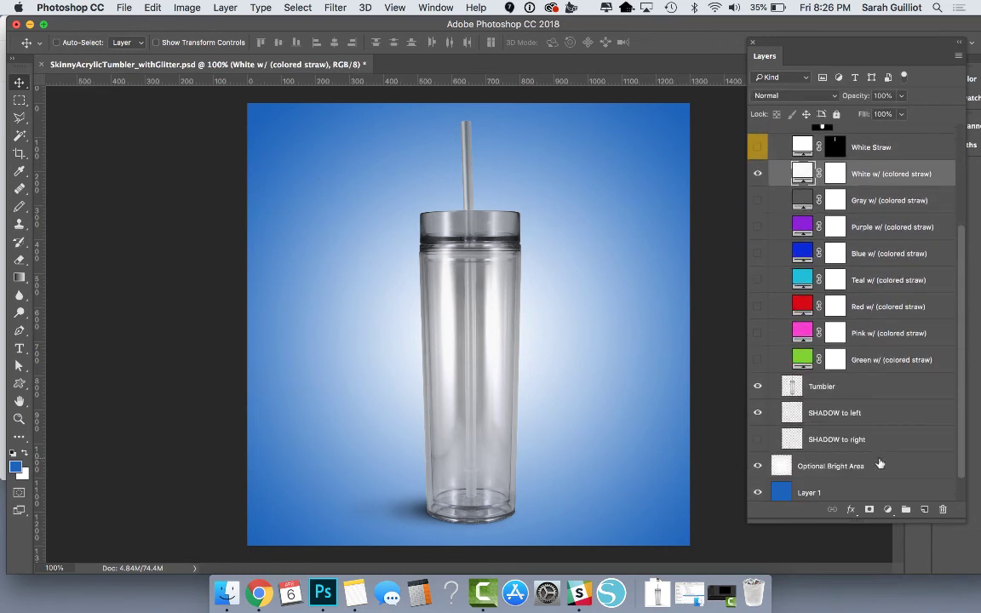
pyautogui.keyDown('shift'); pyautogui.click(881, 361); pyautogui.keyUp('shift')
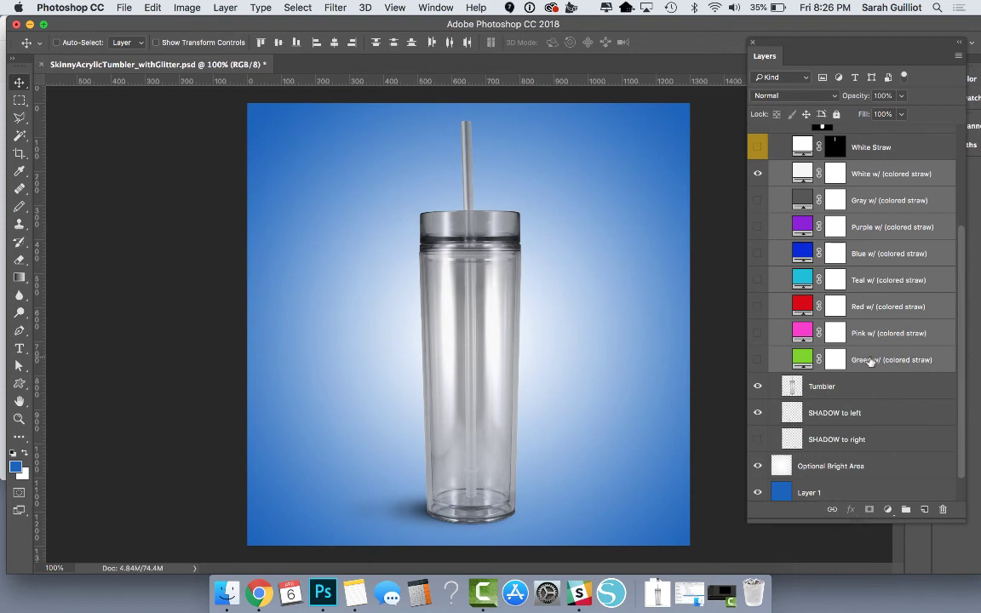
pyautogui.click(888, 173)
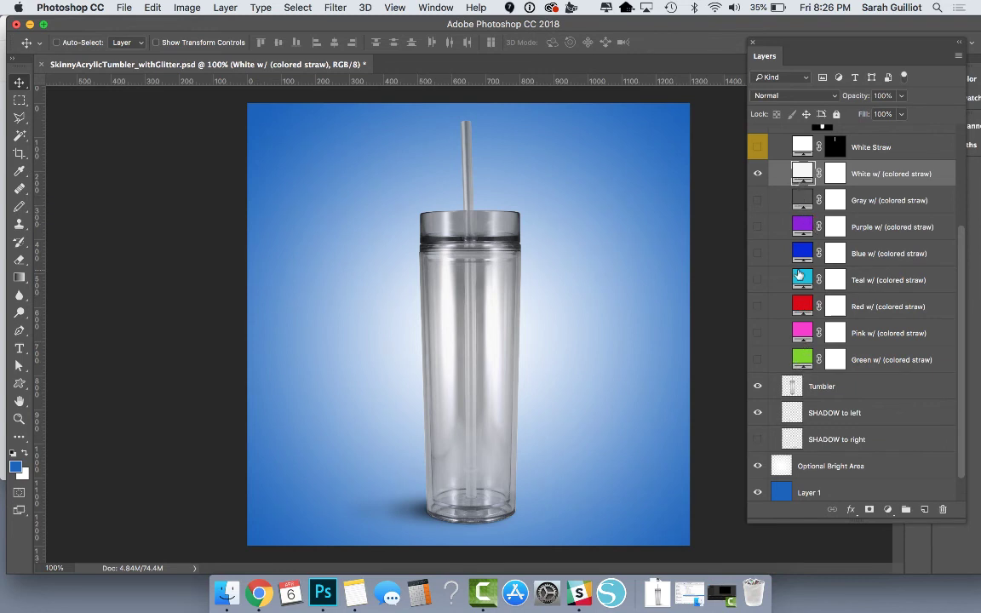
# - Hide the White colored-straw fill and preview the Gray, Purple and Blue fills on the tumbler one at a time
pyautogui.click(758, 174)
pyautogui.click(758, 201)
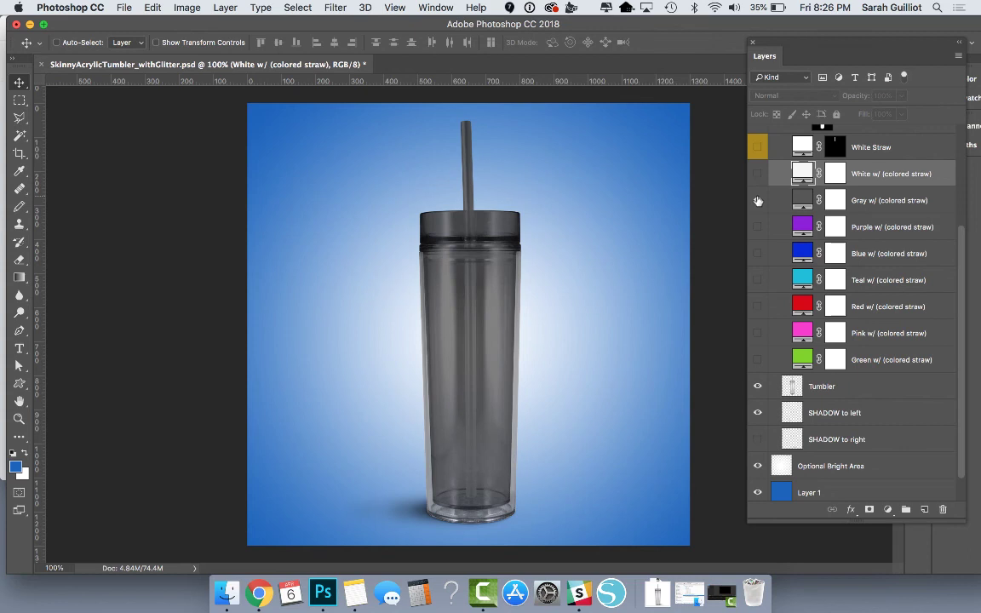
pyautogui.click(758, 201)
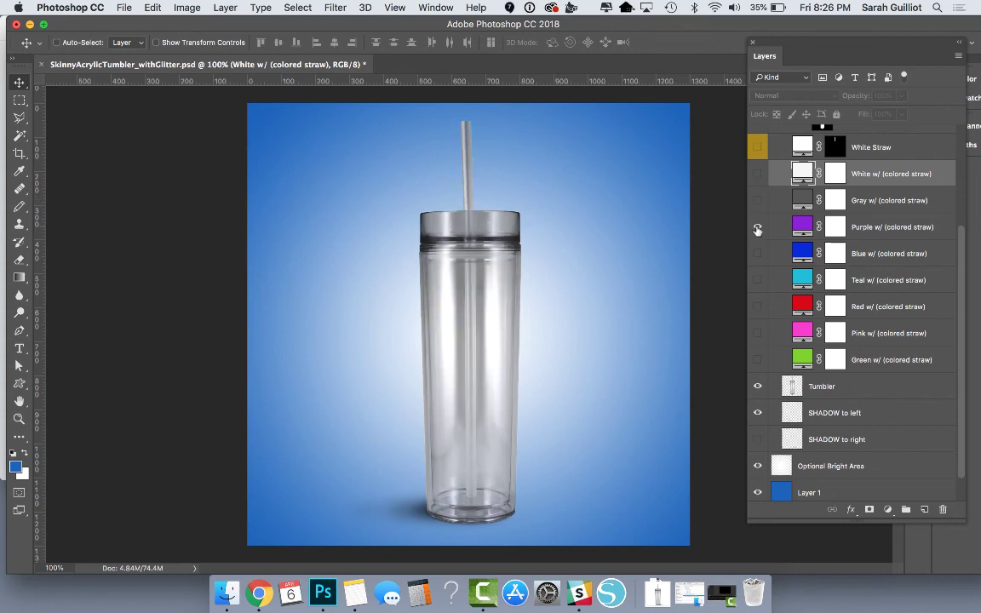
pyautogui.click(759, 226)
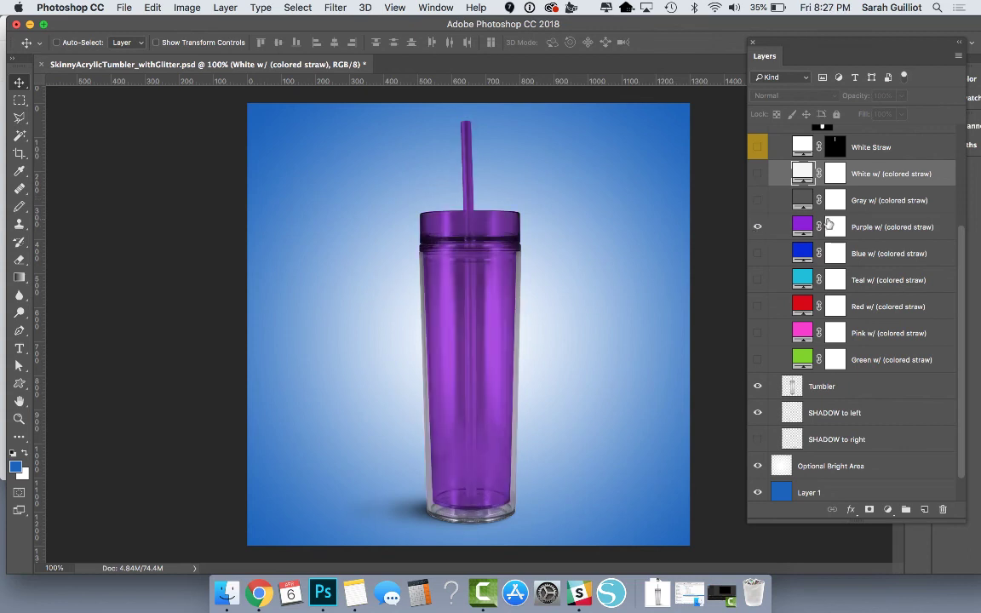
pyautogui.click(759, 227)
pyautogui.click(758, 253)
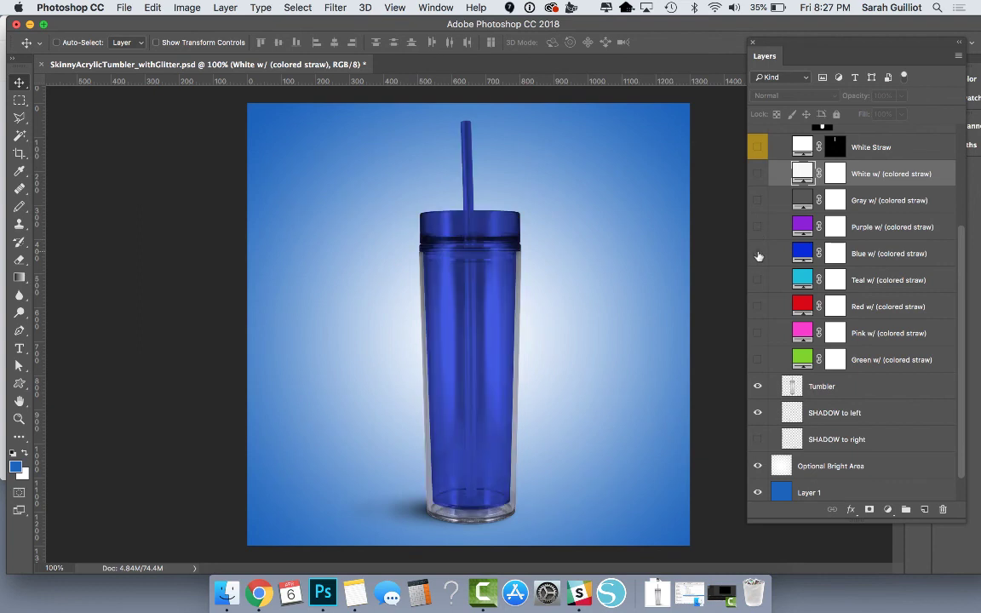
pyautogui.click(758, 253)
# - Preview the Teal, Red, Pink and Green colored-straw fills on the tumbler, showing only one at a time
pyautogui.click(758, 280)
pyautogui.click(759, 280)
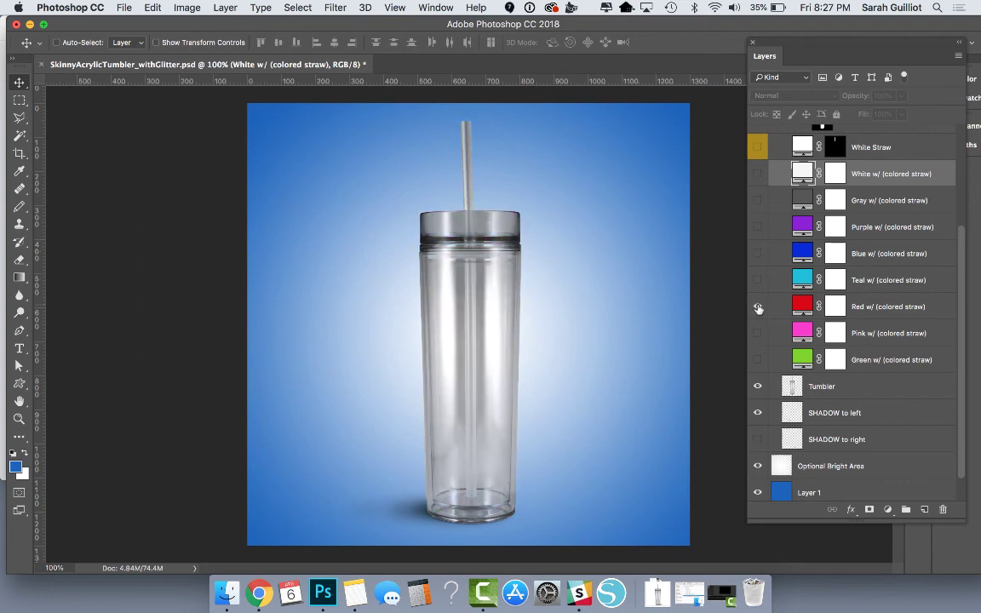
pyautogui.click(758, 307)
pyautogui.click(758, 307)
pyautogui.click(758, 333)
pyautogui.click(759, 333)
pyautogui.click(758, 360)
# - Try duplicating the Green w/ (colored straw) layer and recoloring the copy purple, cancel the color change and delete the copy
pyautogui.click(809, 359)
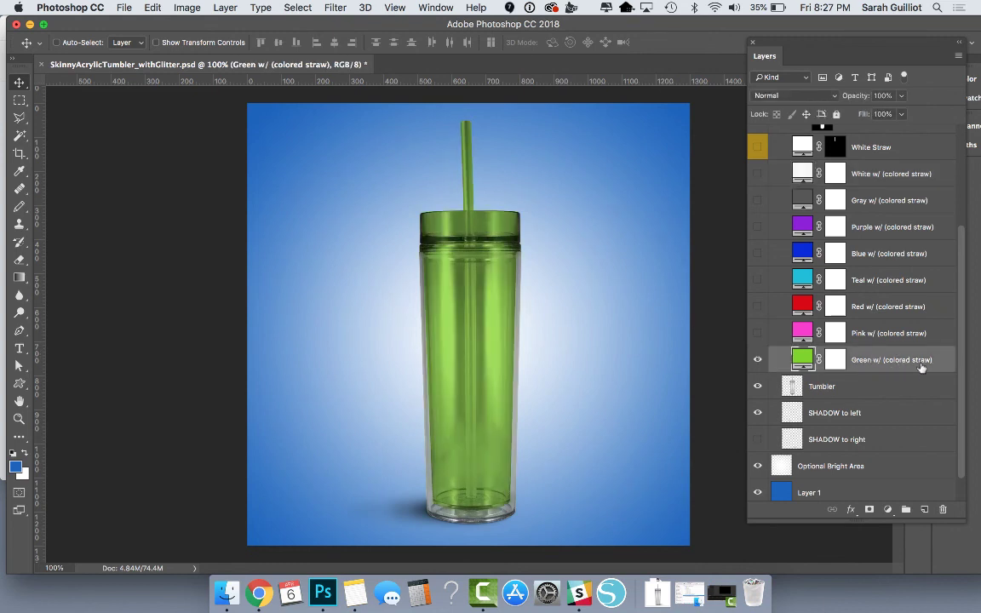
pyautogui.moveTo(860, 366); pyautogui.dragTo(924, 510)
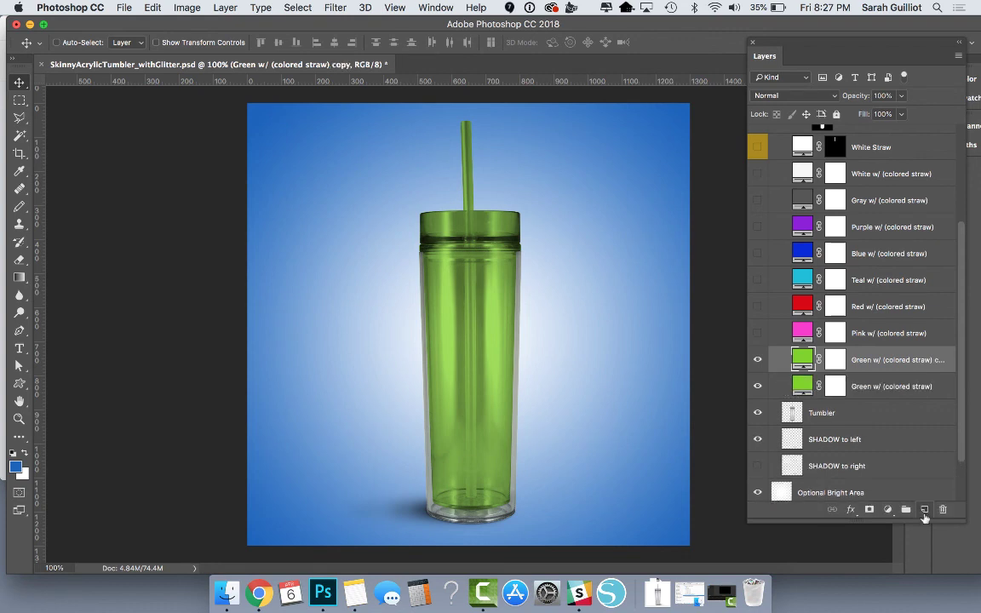
pyautogui.doubleClick(802, 359)
pyautogui.write('793cad')
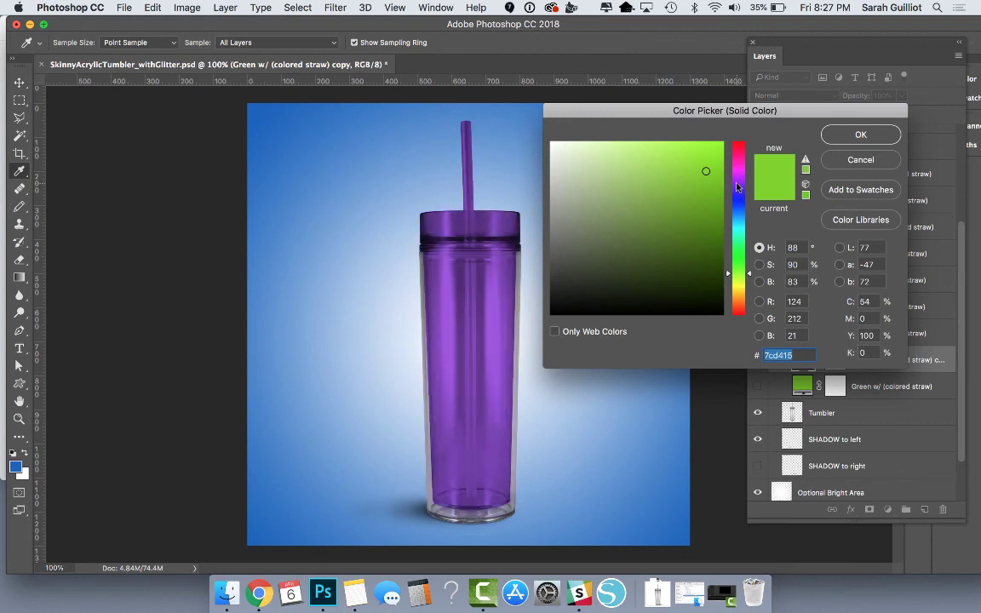
pyautogui.click(860, 159)
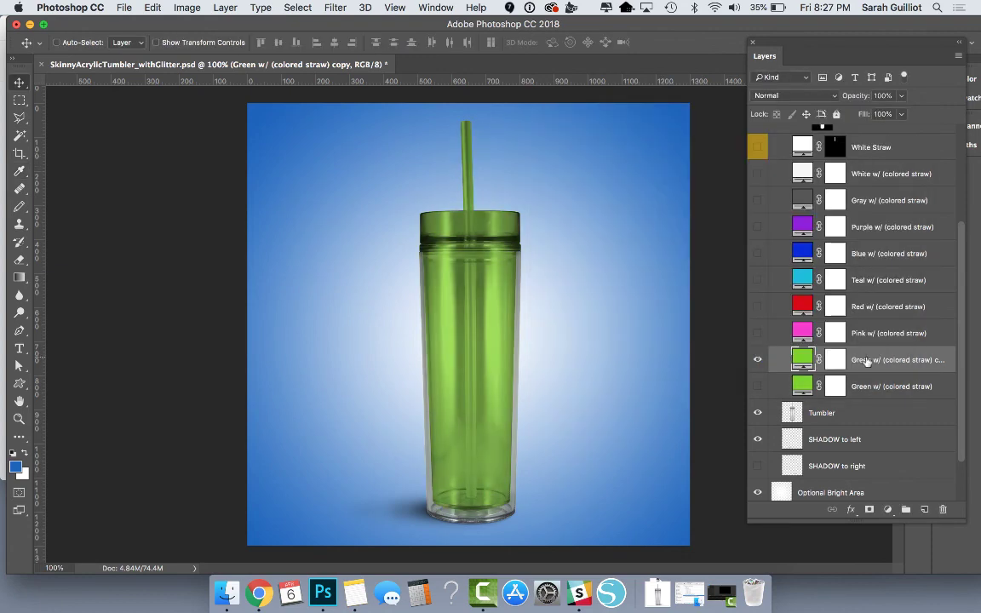
pyautogui.press('Delete')
# - Collapse the Color Options (on Tumbler) group and show the Glitter Options group with its 2/6 glitter
pyautogui.scroll(6, 787, 271)
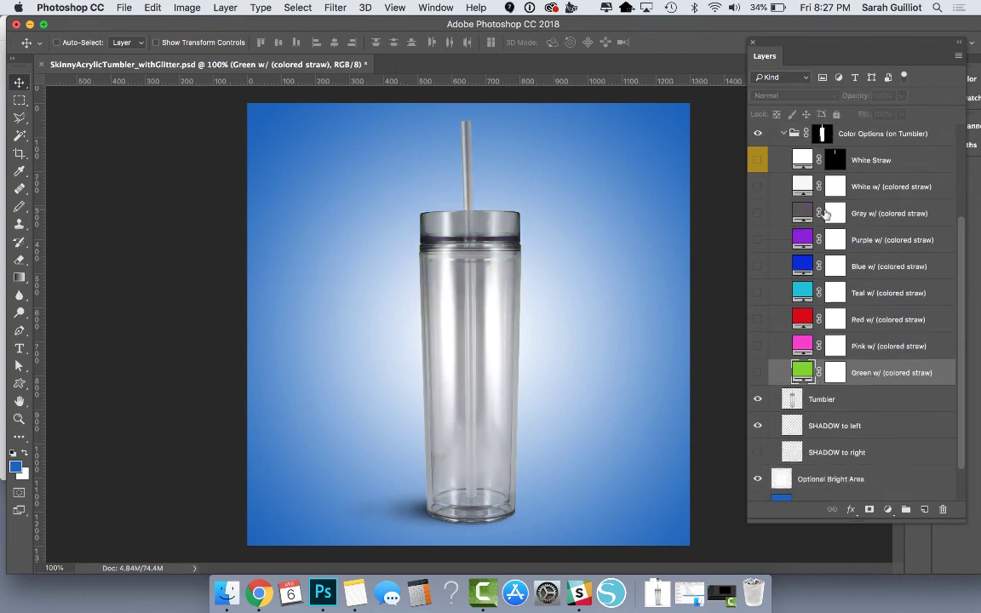
pyautogui.click(784, 269)
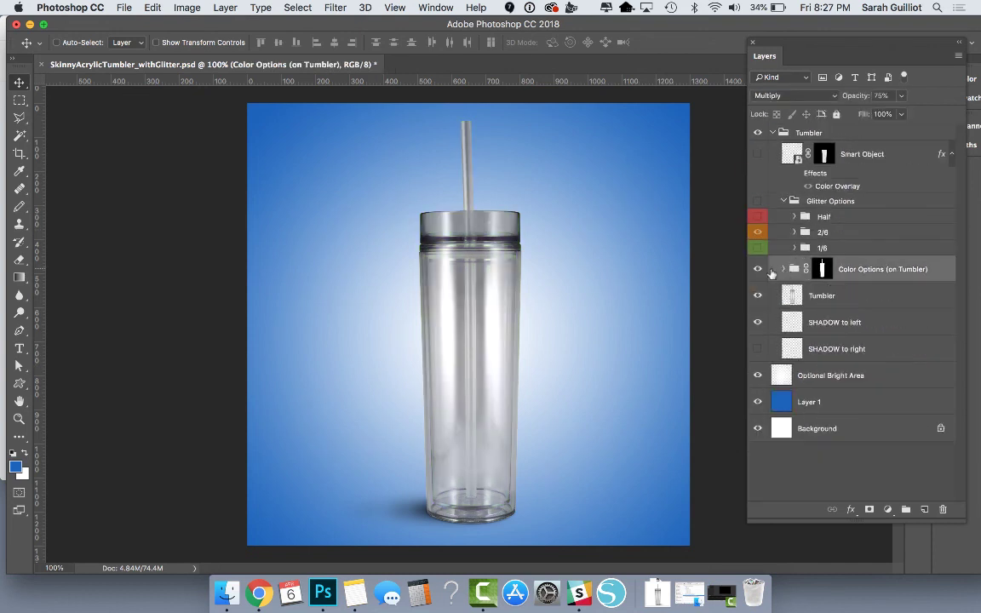
pyautogui.click(758, 201)
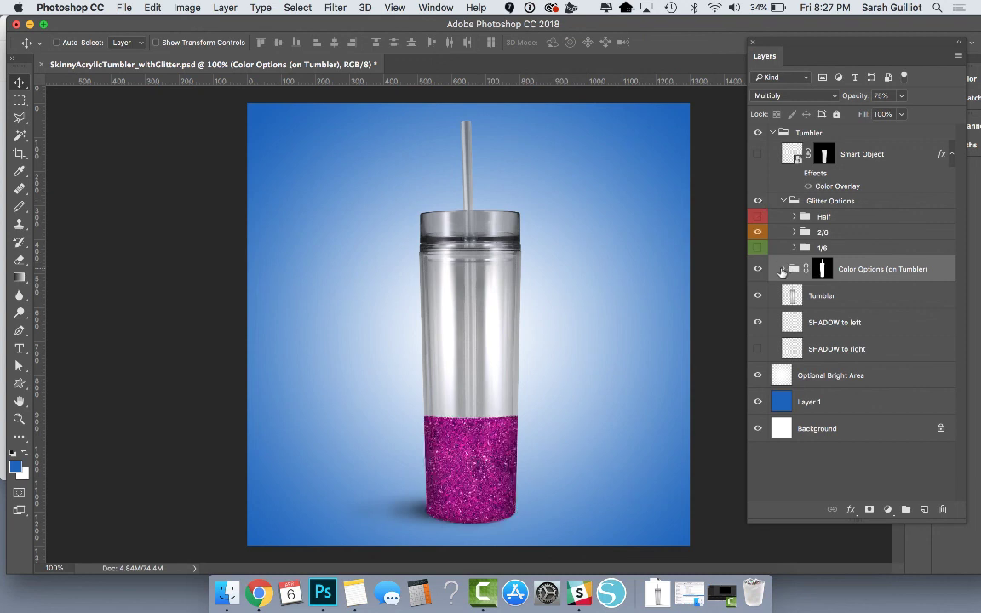
# - Preview the Purple fill with the glitter, replace it with Teal w/ (colored straw), and collapse the color group
pyautogui.click(783, 269)
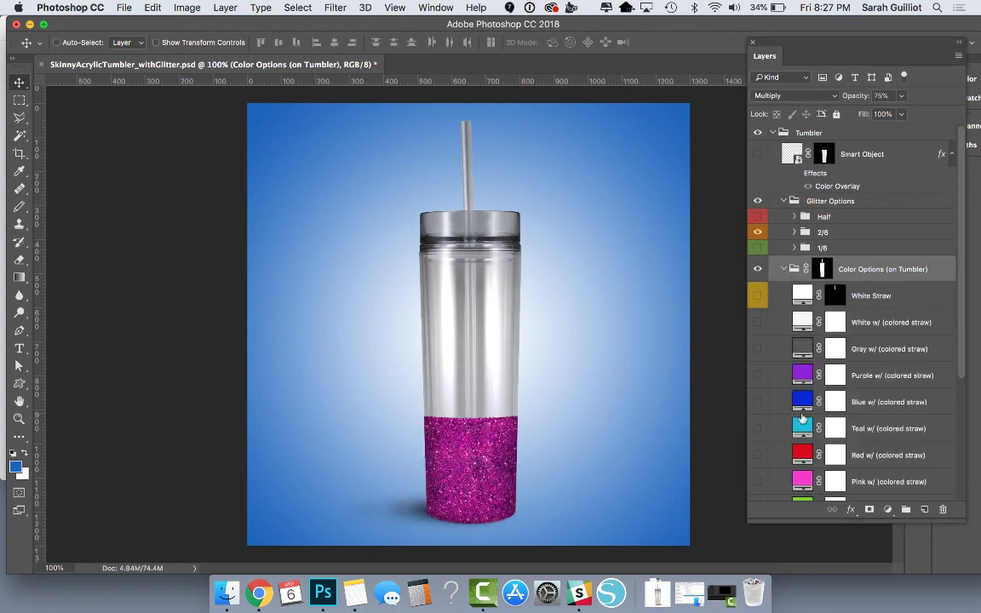
pyautogui.click(758, 376)
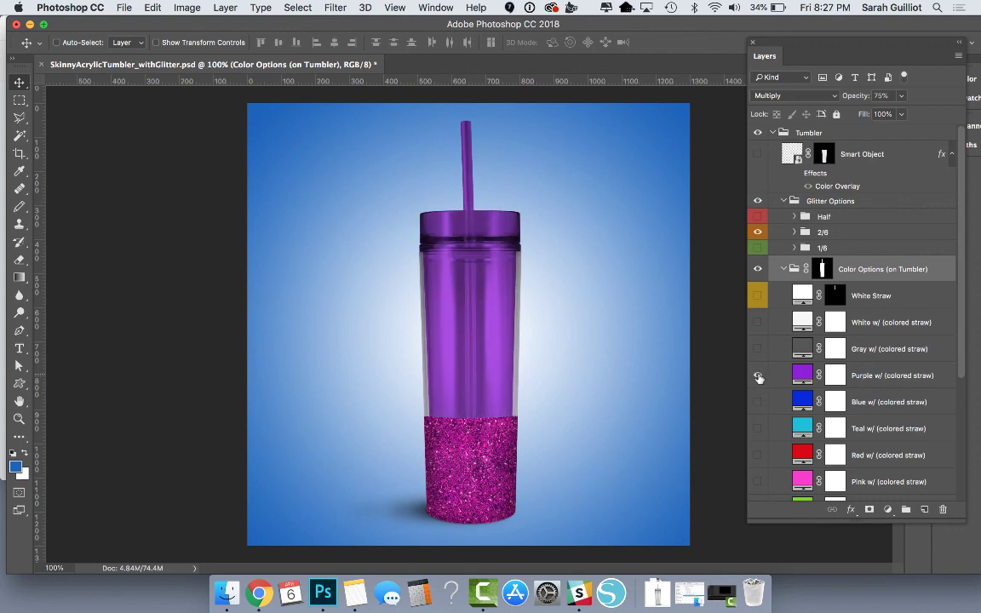
pyautogui.click(758, 376)
pyautogui.click(758, 428)
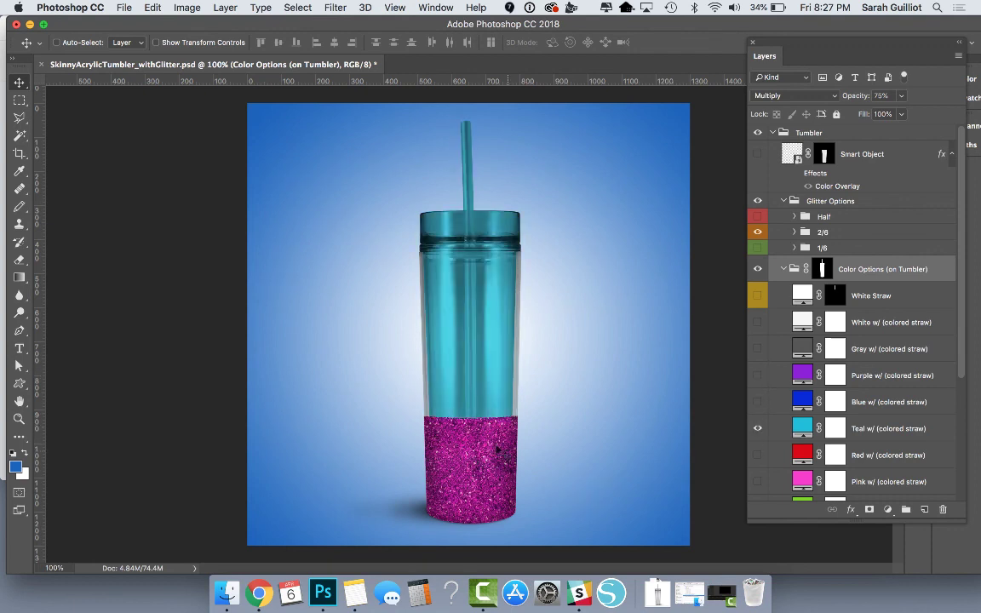
pyautogui.click(783, 269)
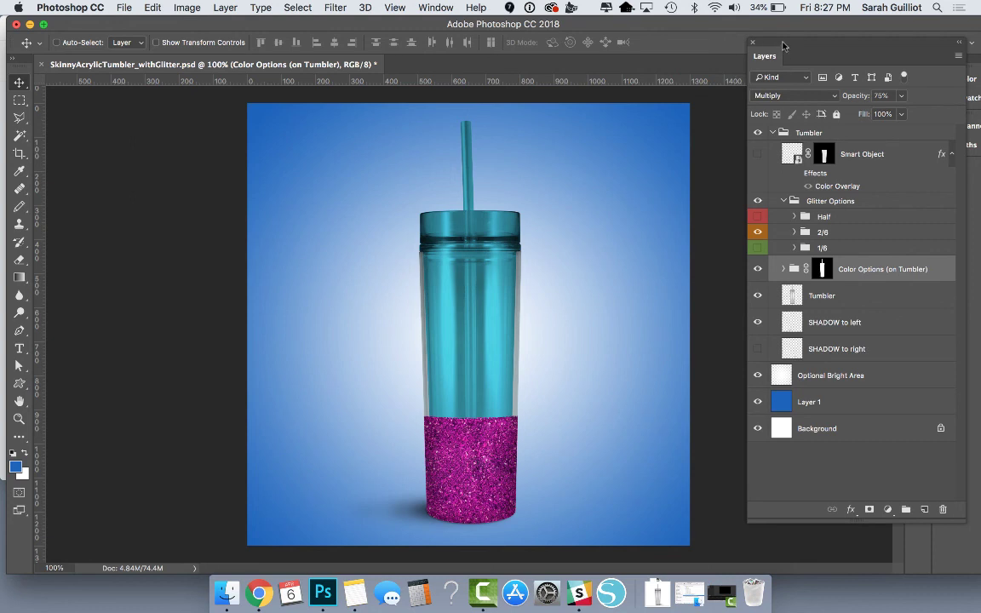
pyautogui.moveTo(784, 47); pyautogui.dragTo(750, 27)
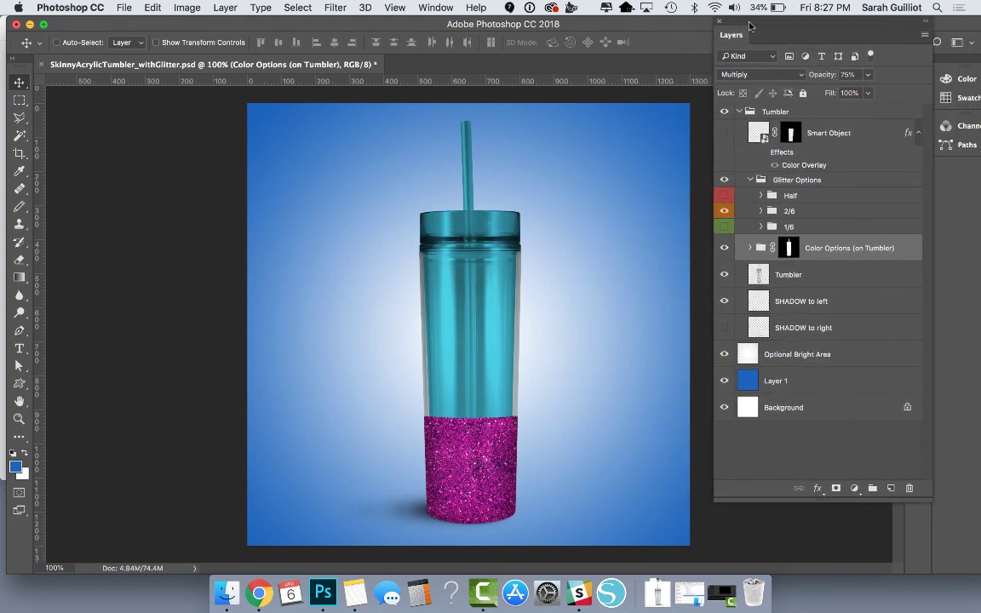